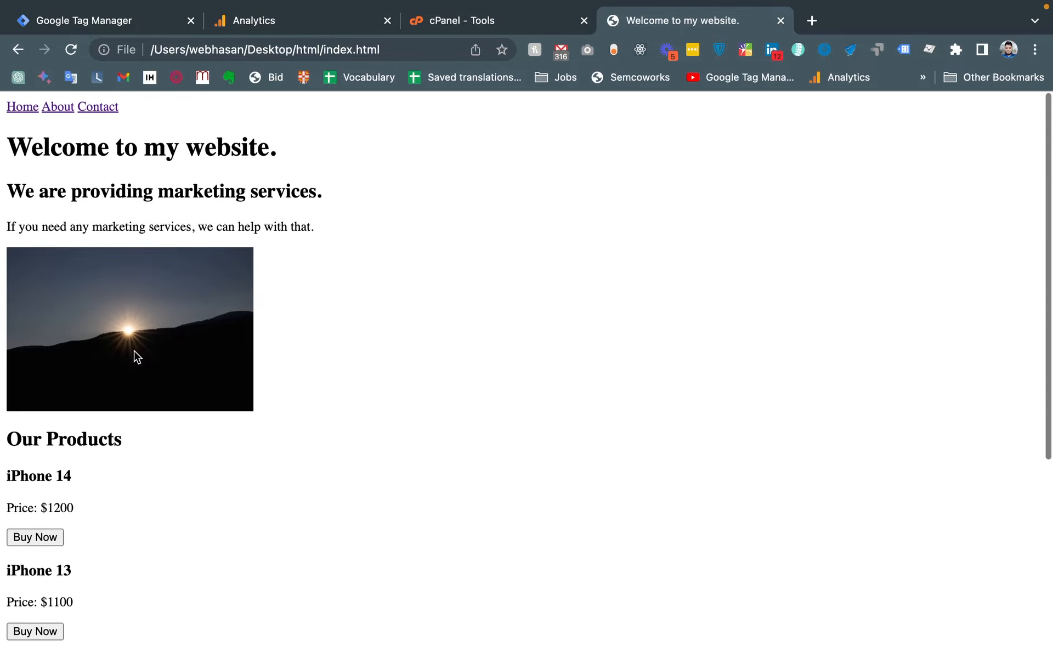
Switch to Visual Studio Code with index.html open and expand its window to full screen
key("ctrl+Left")
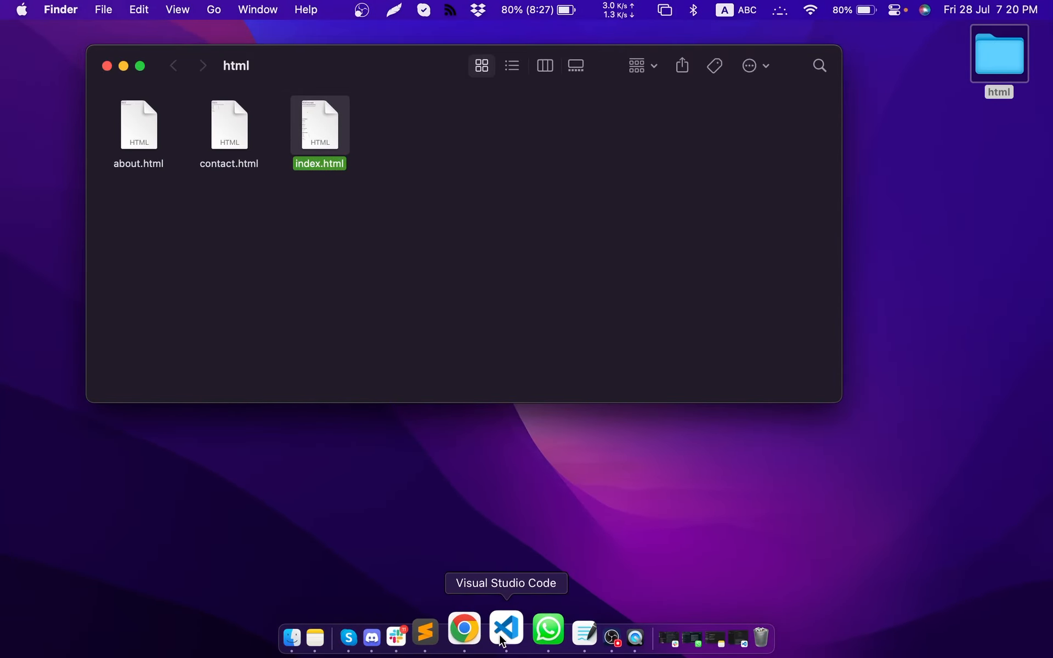
left_click(523, 631)
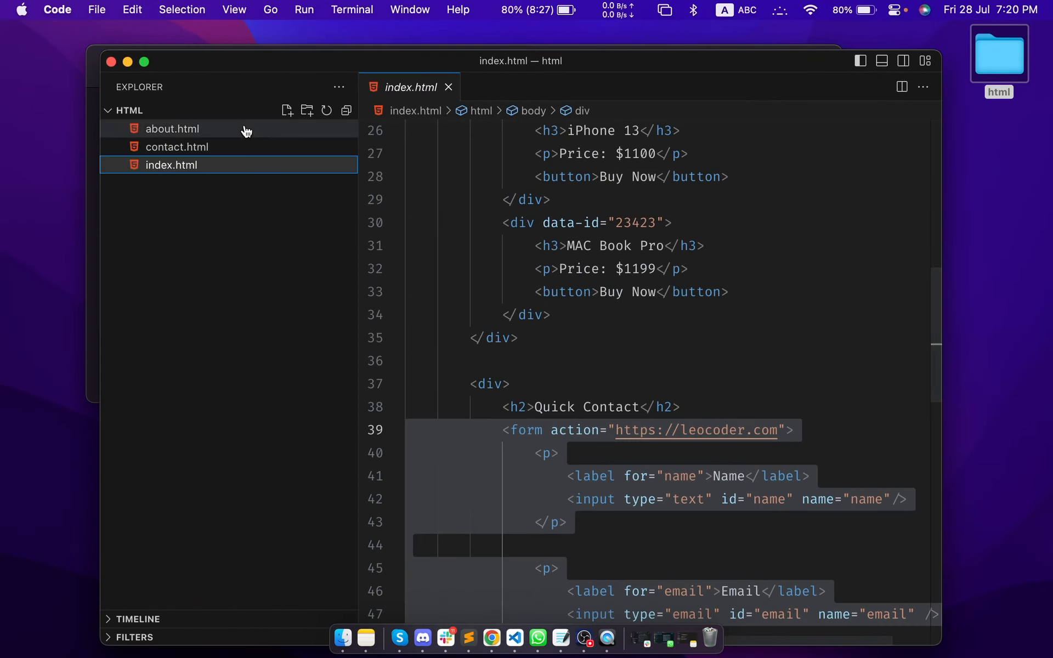
left_click(144, 61)
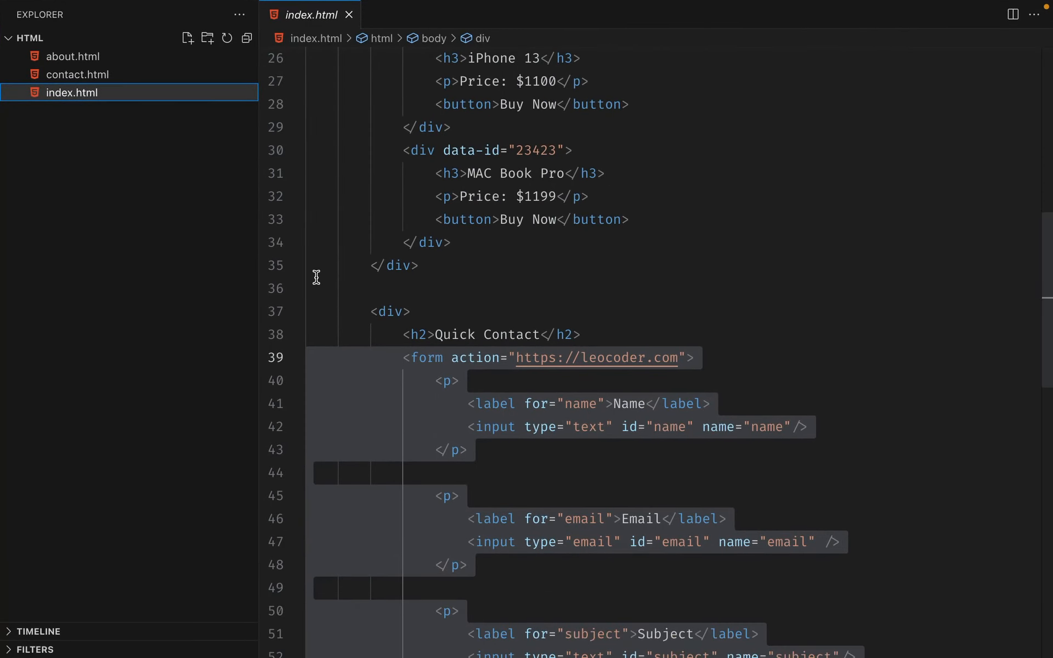
Examine the start of index.html, highlighting the html tag and the opening and closing tags of the first div in the body
scroll(430, 242, "up", 10)
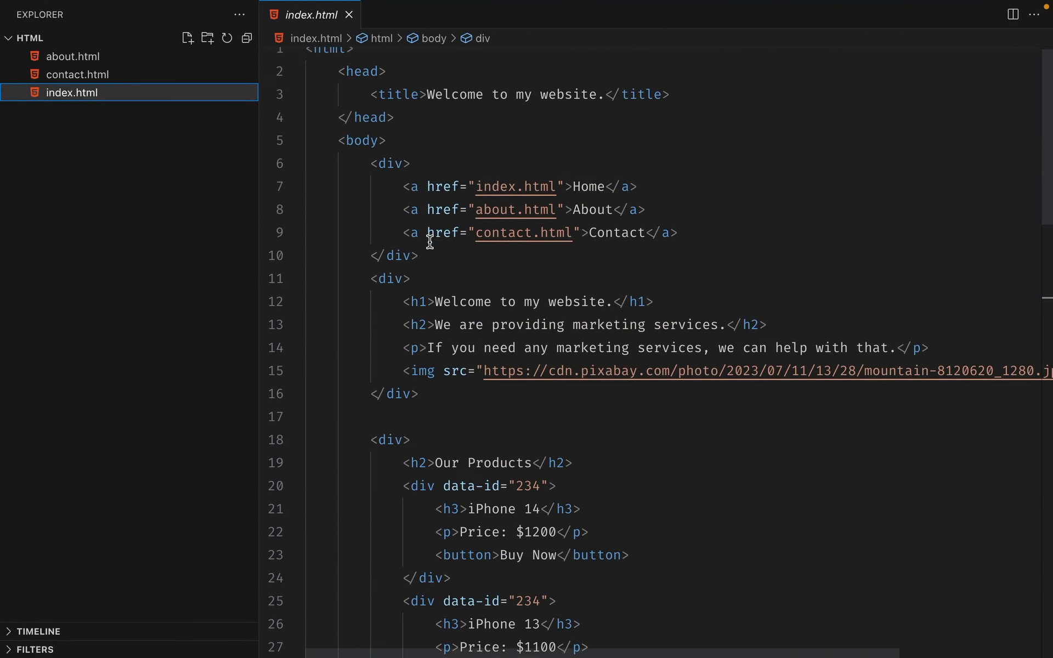
scroll(430, 242, "up", 1)
double_click(326, 58)
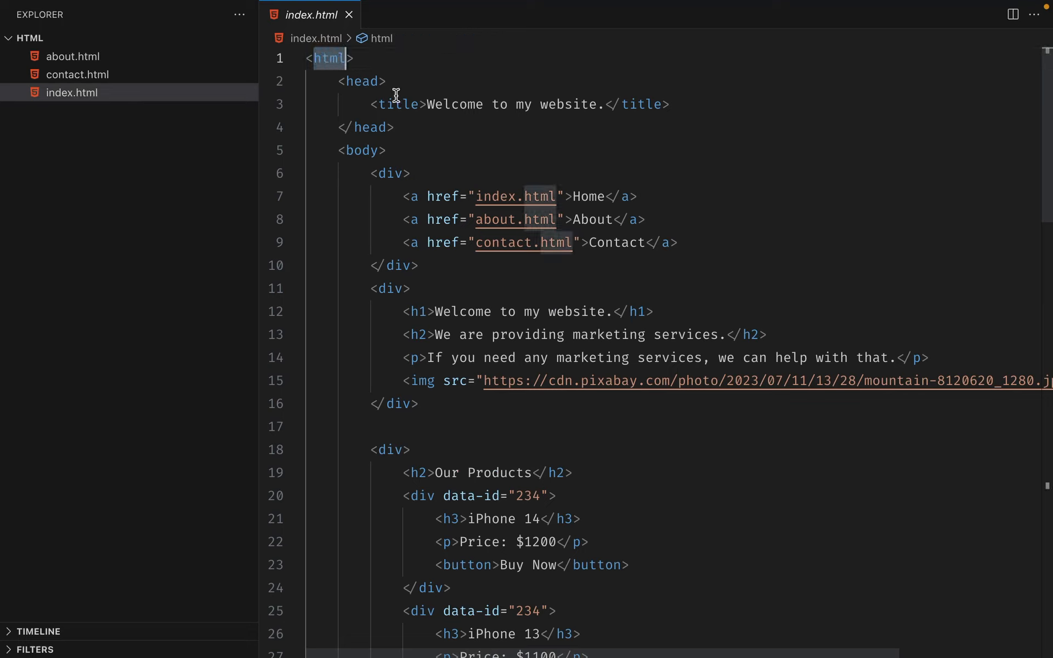
mouse_move(384, 160)
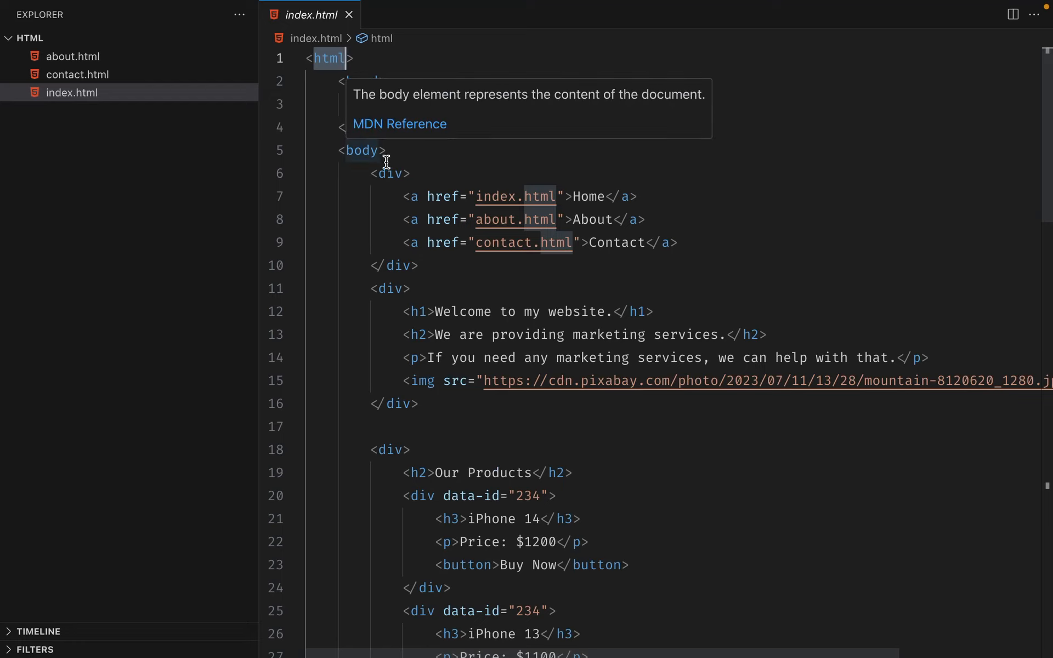
scroll(508, 287, "down", 1)
left_click_drag(363, 166, 458, 165)
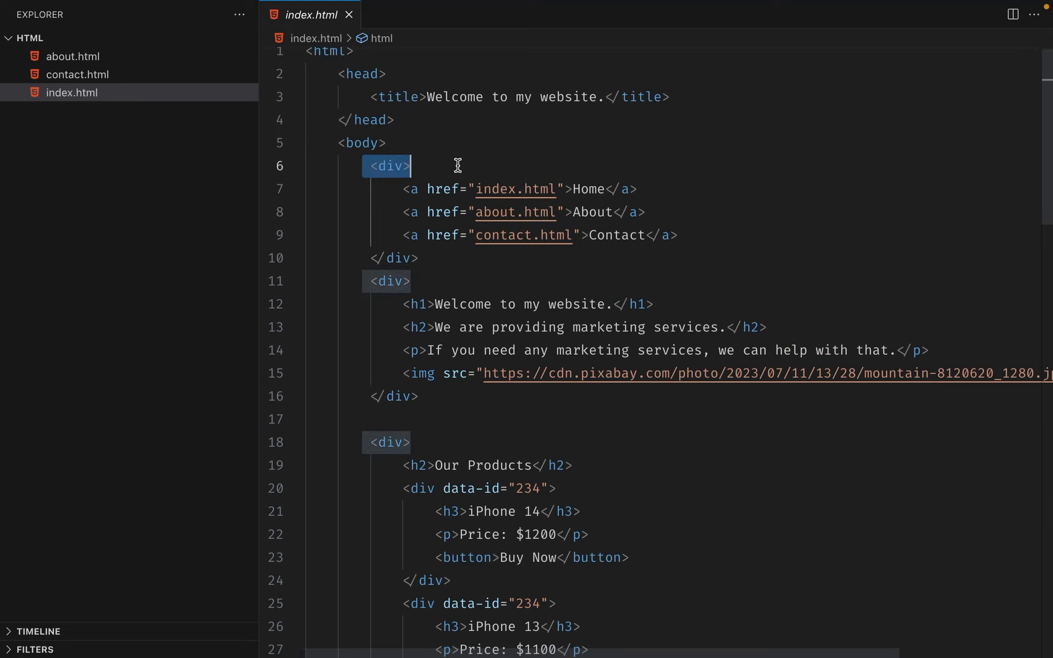
left_click_drag(378, 258, 443, 251)
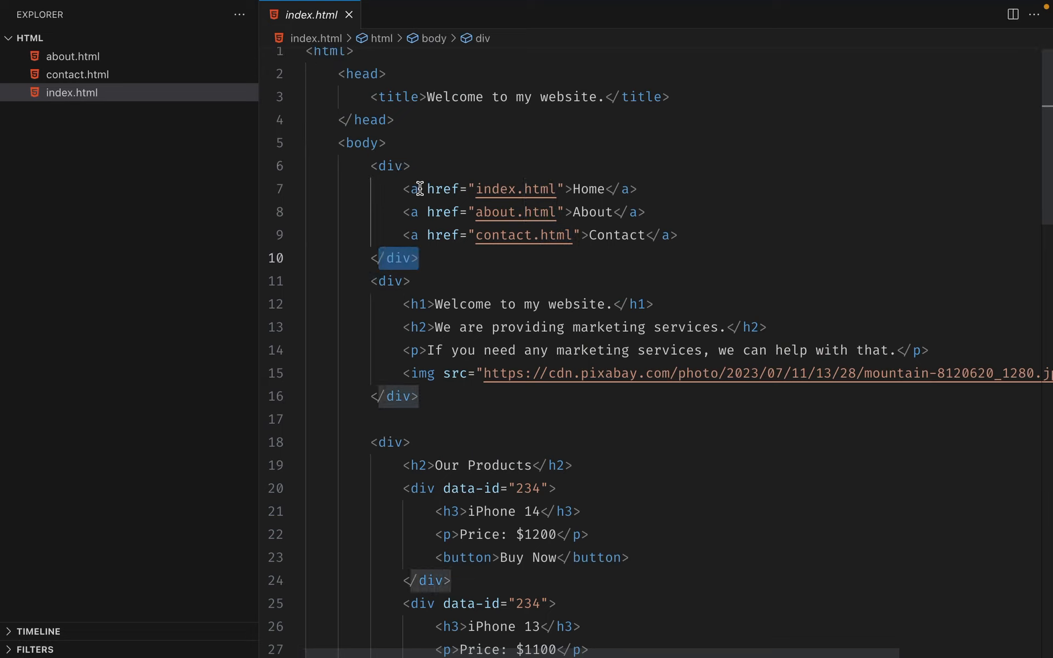
left_click_drag(412, 165, 373, 164)
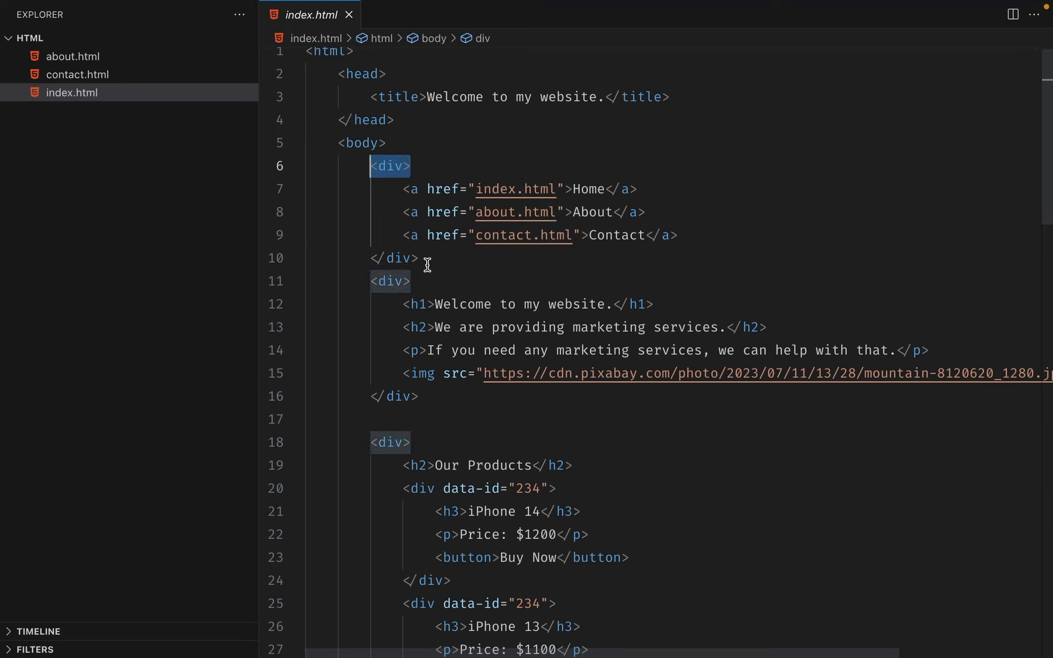
left_click_drag(494, 259, 333, 259)
Inspect the full img line in the second div and narrow the file explorer to give the code more width
scroll(452, 246, "down", 3)
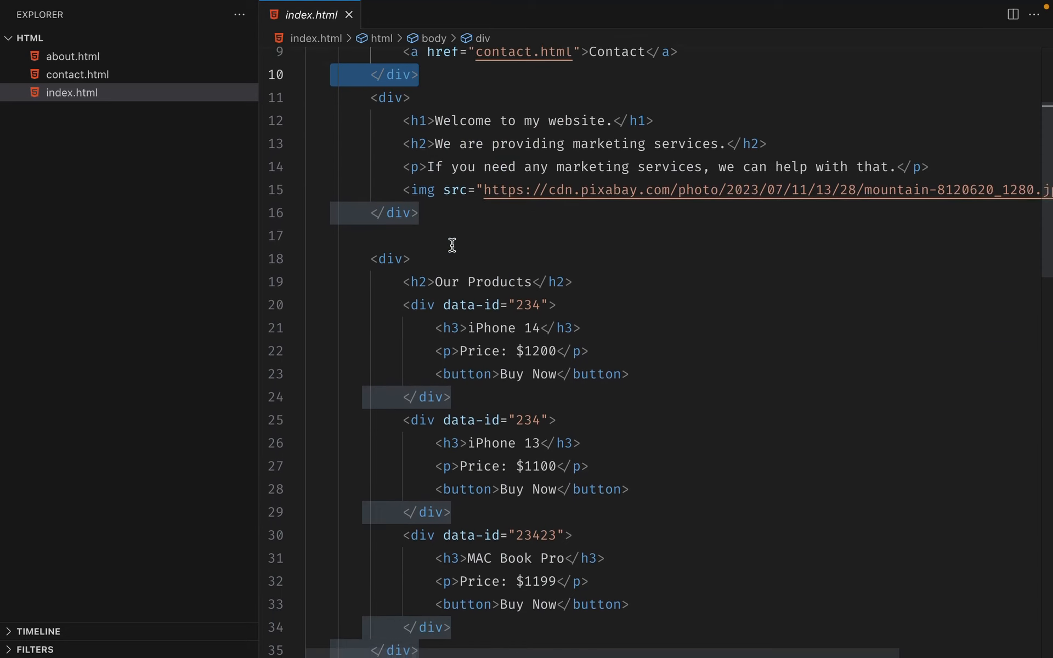
scroll(452, 245, "up", 1)
scroll(409, 271, "right", 3)
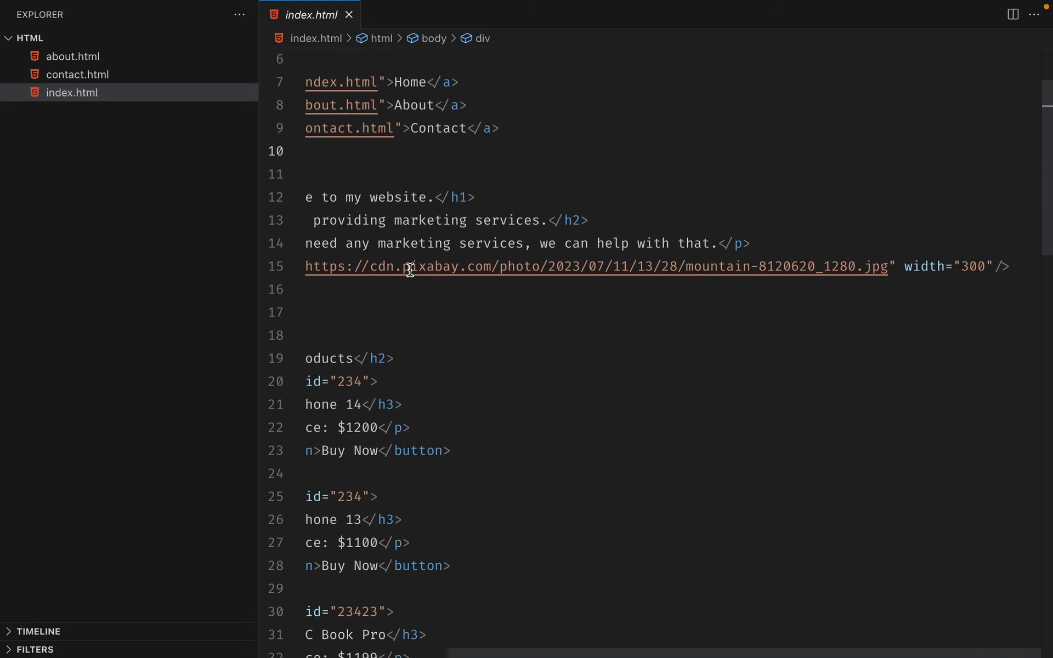
scroll(410, 271, "left", 3)
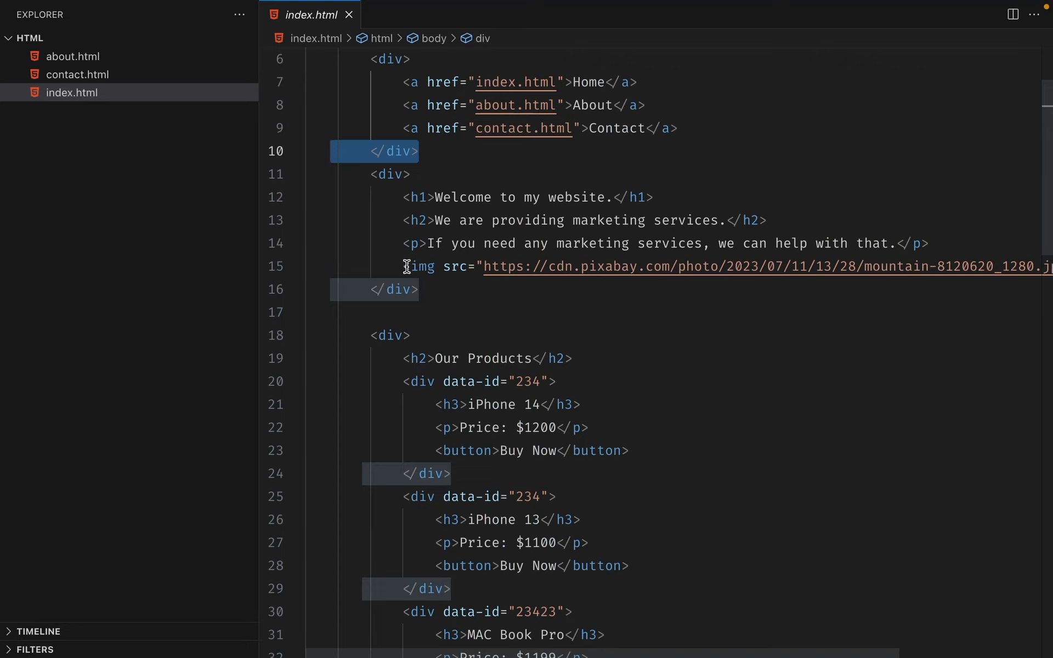
left_click(394, 266)
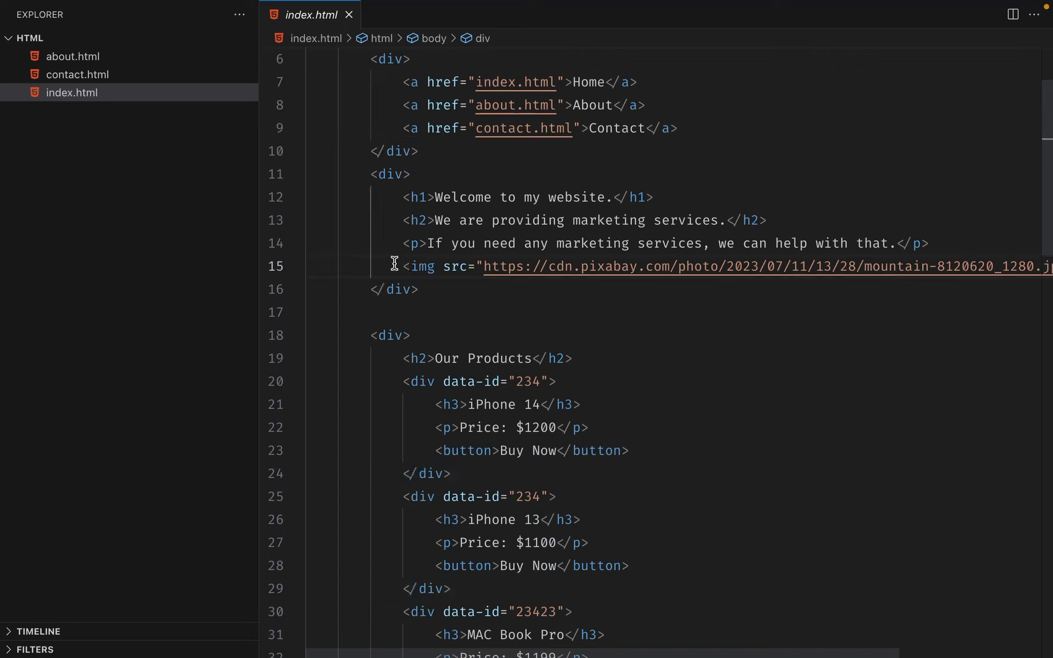
left_click_drag(259, 235, 184, 235)
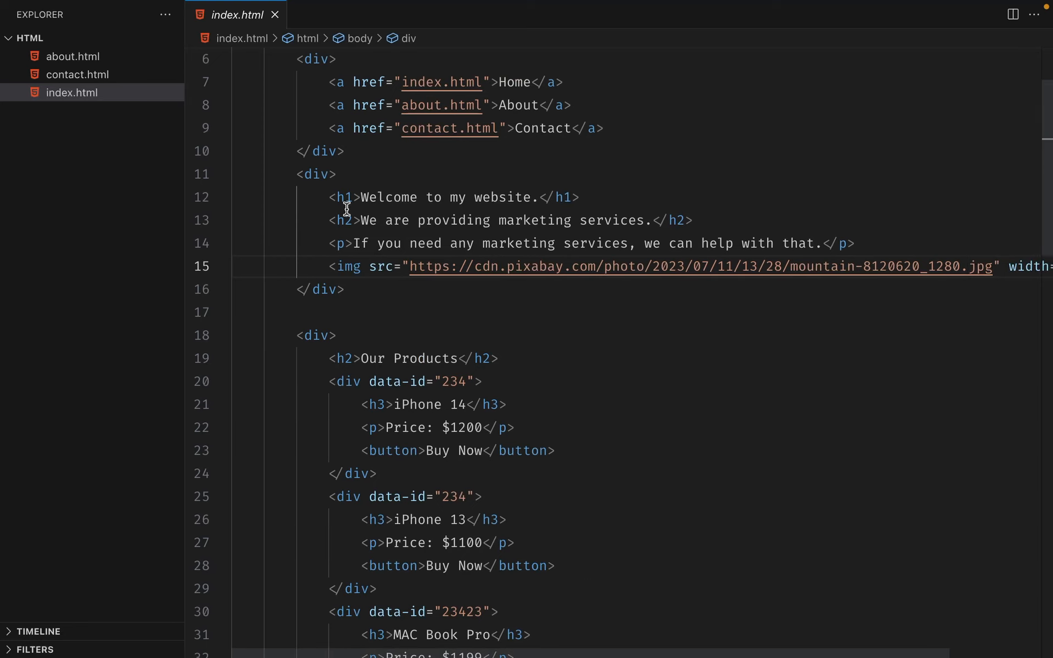
Examine the top-level hierarchy of index.html by highlighting the html tag and its head and body children
scroll(346, 209, "up", 3)
double_click(255, 60)
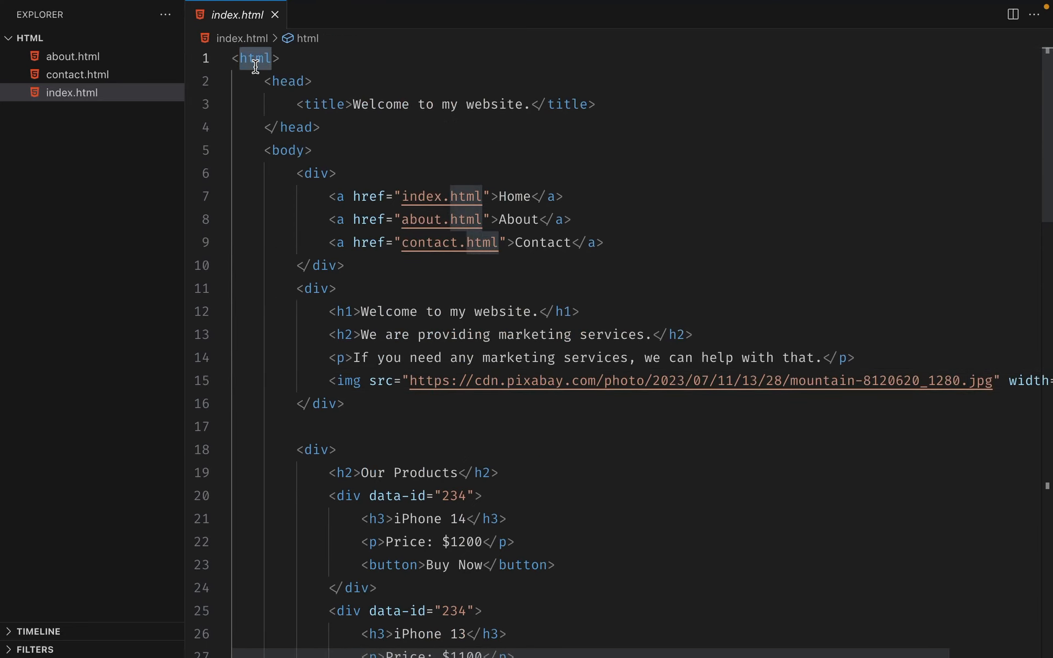
mouse_move(255, 62)
double_click(286, 82)
double_click(288, 150)
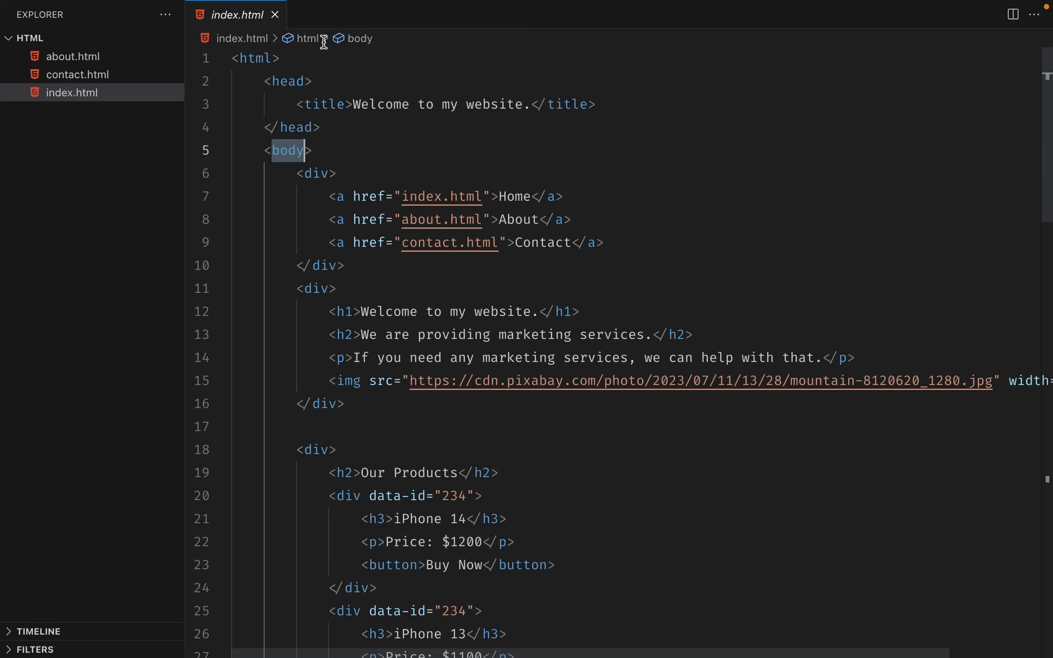
double_click(256, 59)
left_click(290, 83)
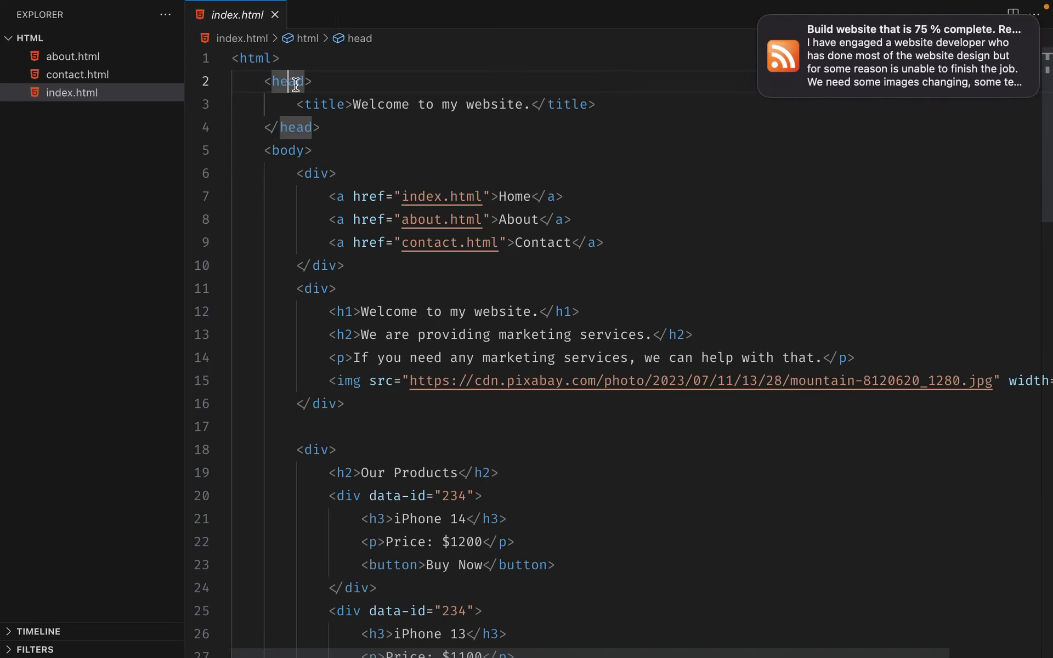
left_click(288, 154)
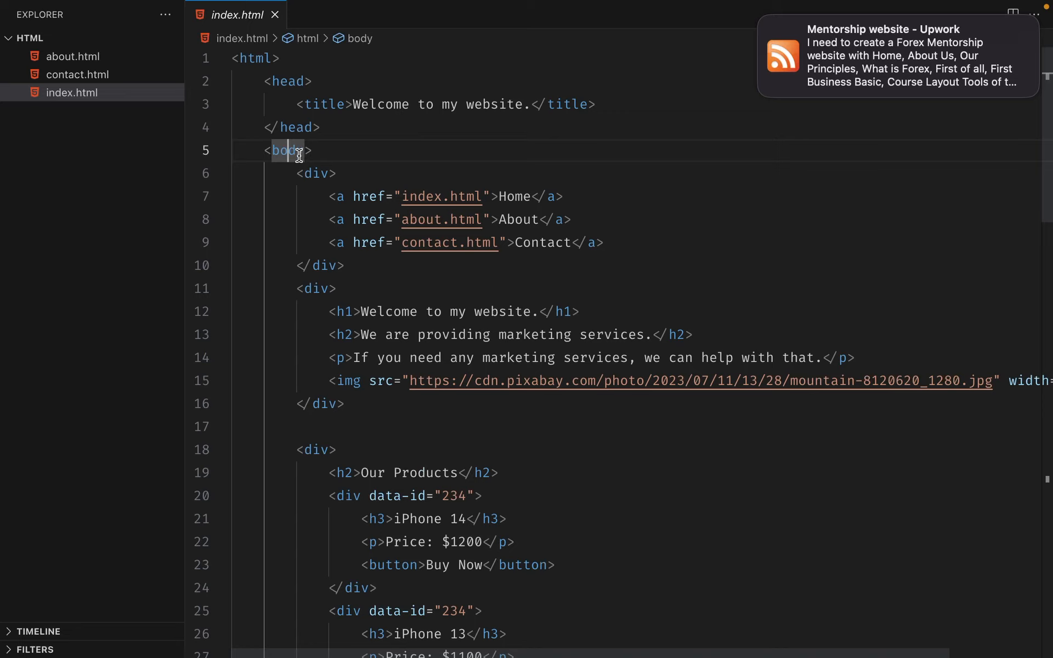
mouse_move(289, 156)
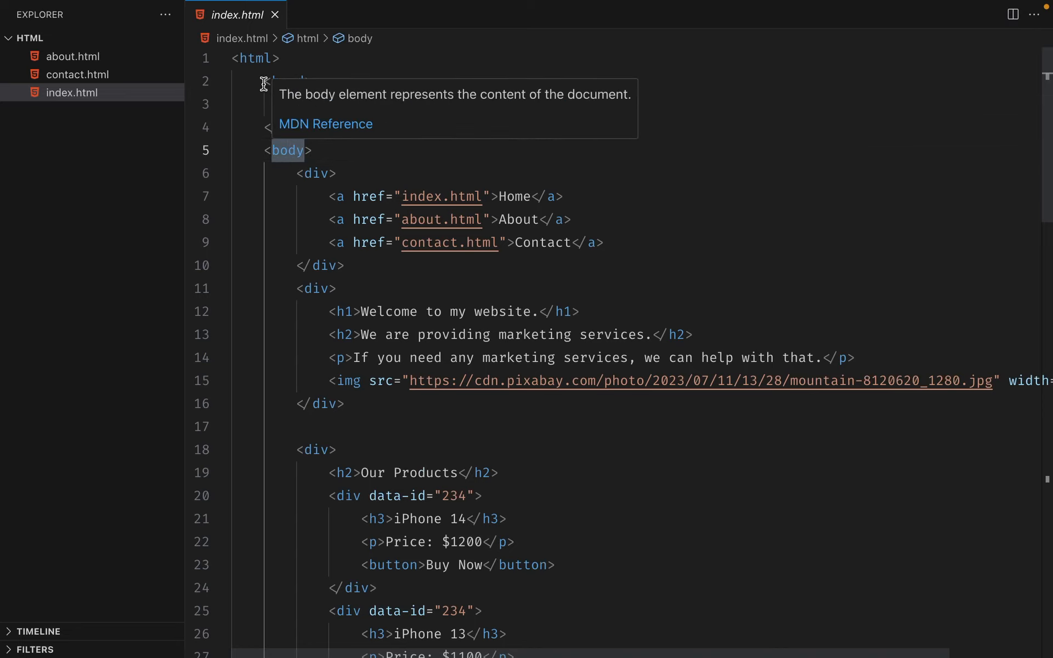
double_click(247, 58)
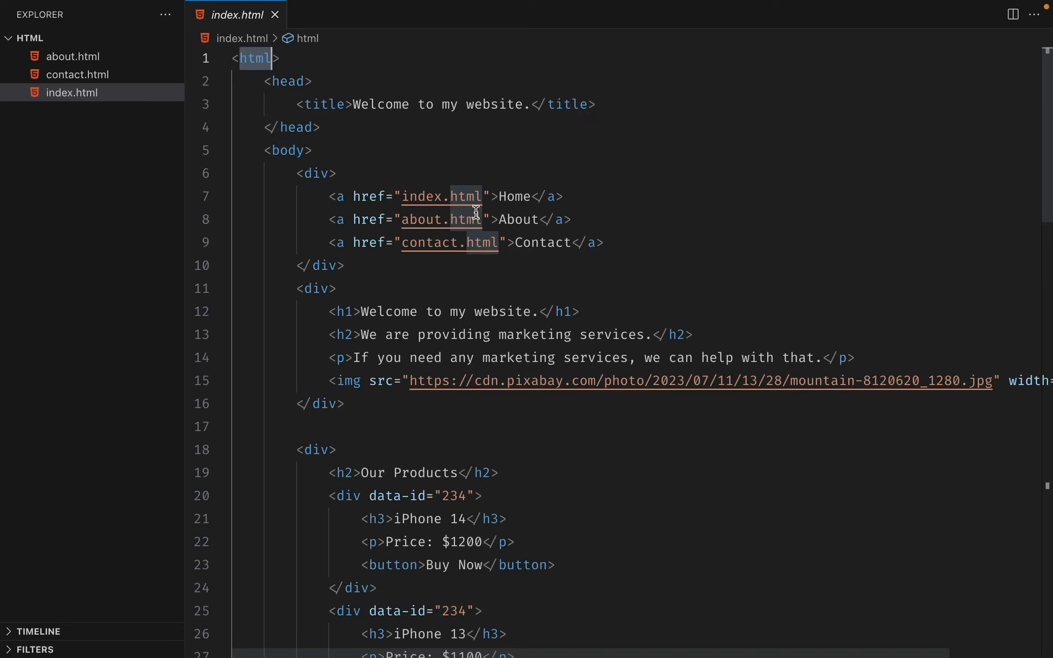
Examine how the Home, About and Contact links nest inside the first div, and that div inside the body
left_click_drag(607, 201, 329, 194)
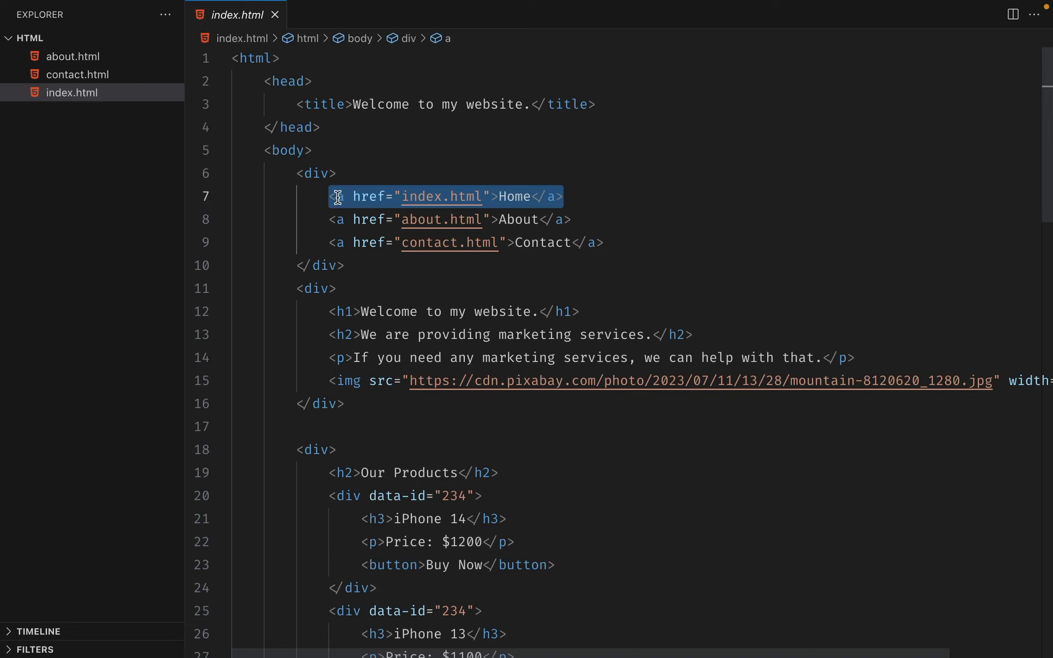
double_click(331, 197)
mouse_move(332, 195)
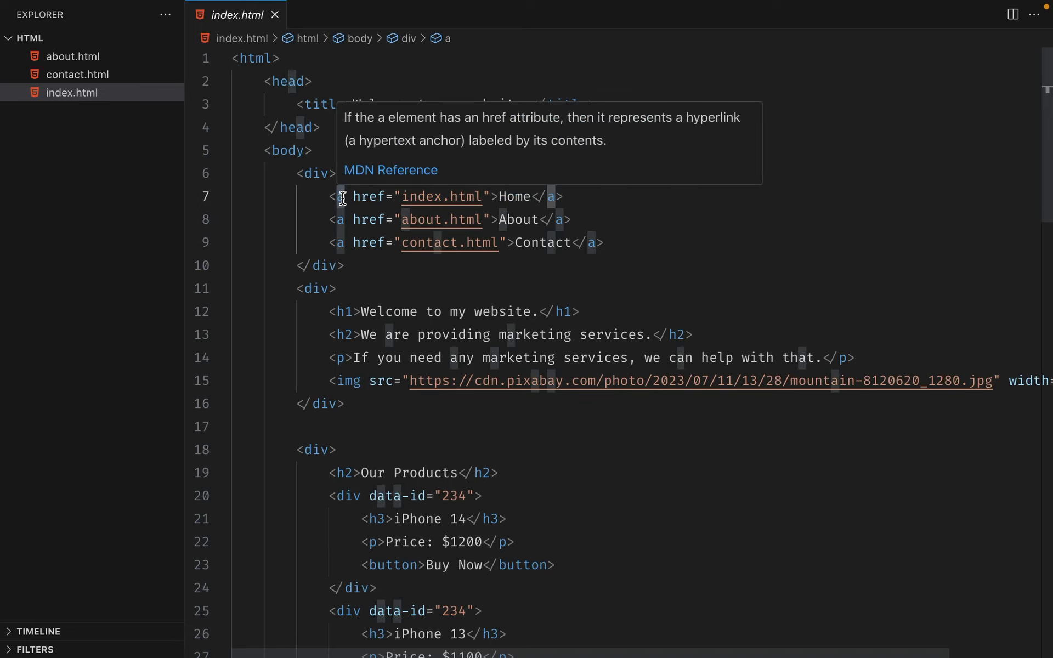
double_click(317, 172)
left_click_drag(330, 199, 614, 243)
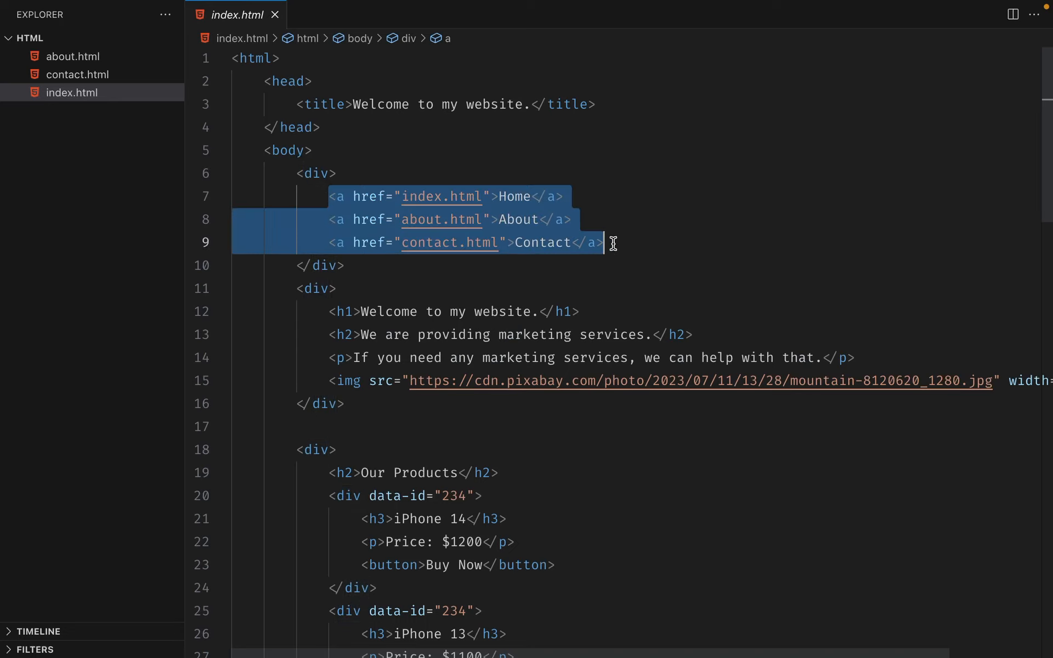
left_click(340, 197)
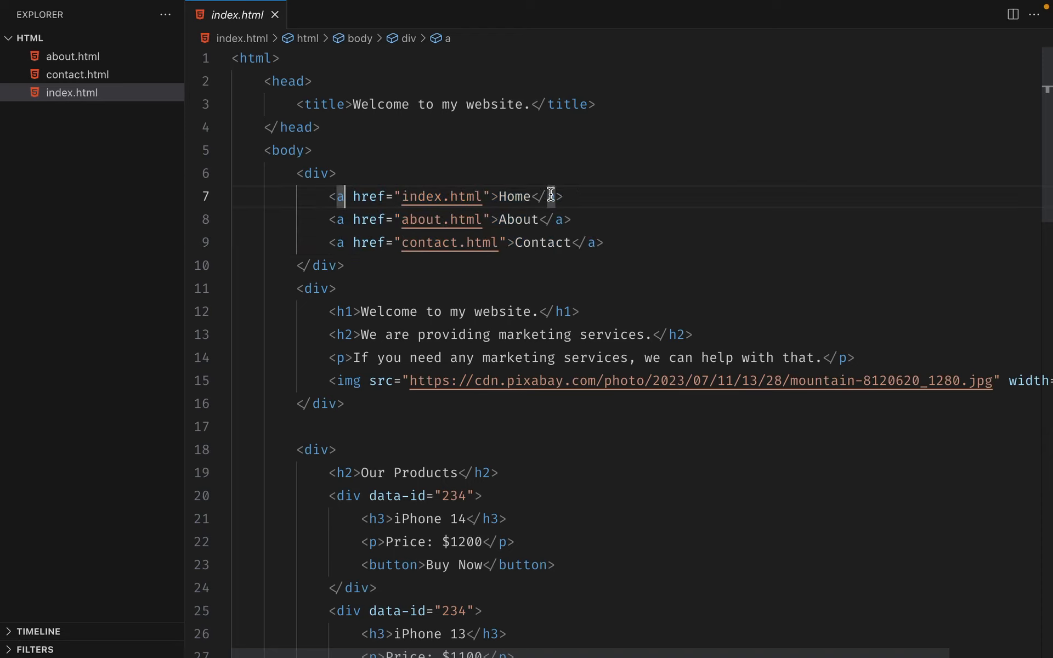
left_click(590, 214)
left_click_drag(590, 212, 315, 169)
left_click(316, 171)
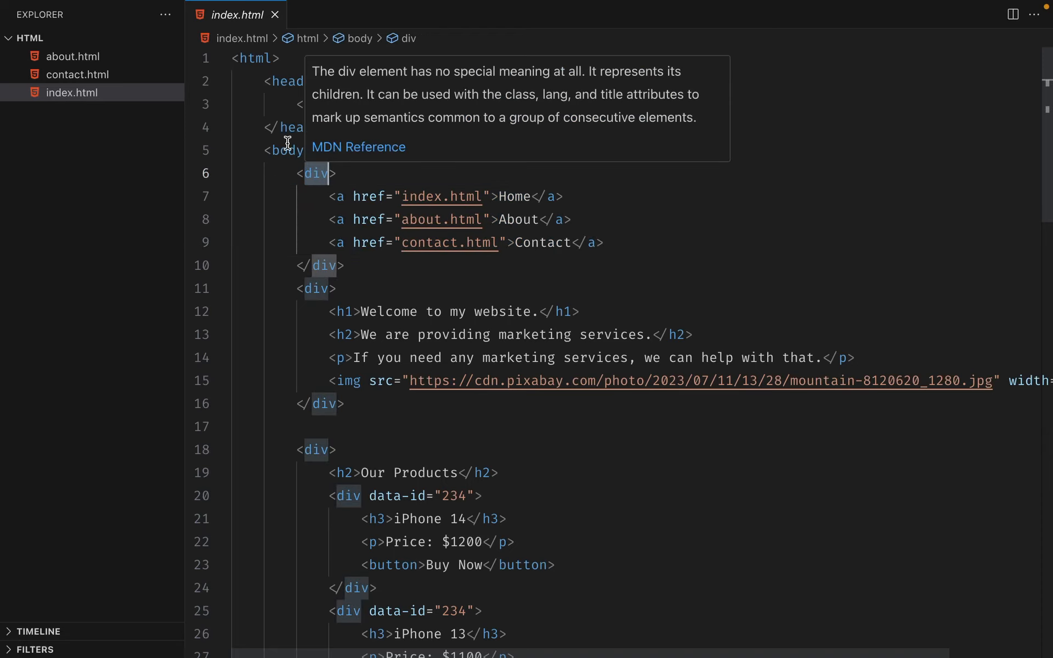
double_click(301, 151)
left_click(327, 173)
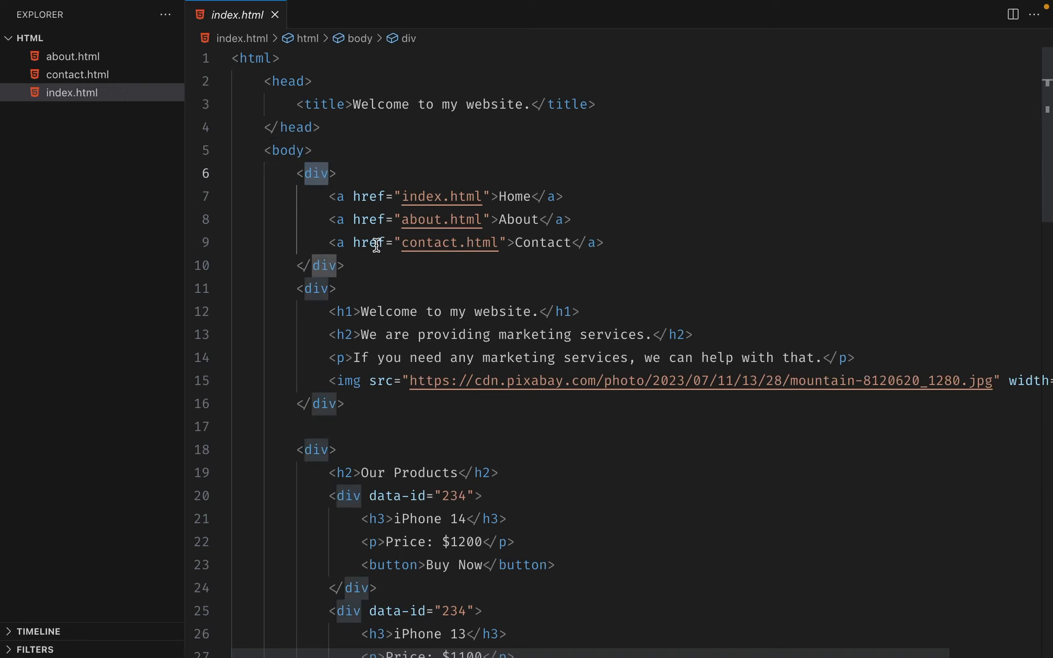
Examine the img tag in the second div and highlight its complete src attribute
mouse_move(376, 245)
scroll(376, 245, "down", 5)
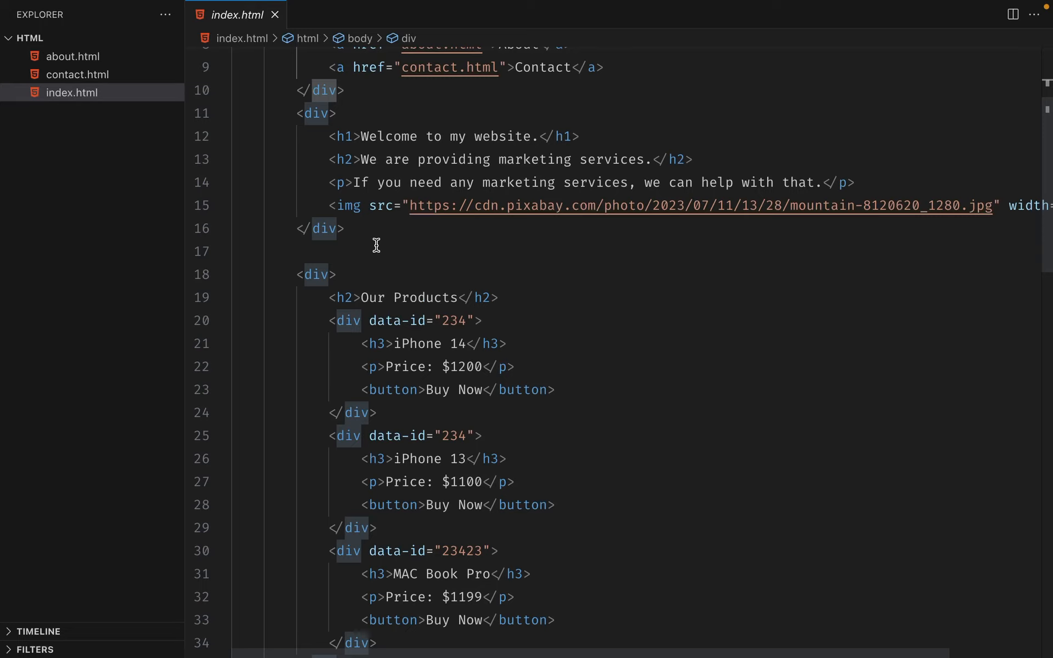
scroll(376, 245, "down", 1)
scroll(376, 245, "down", 1)
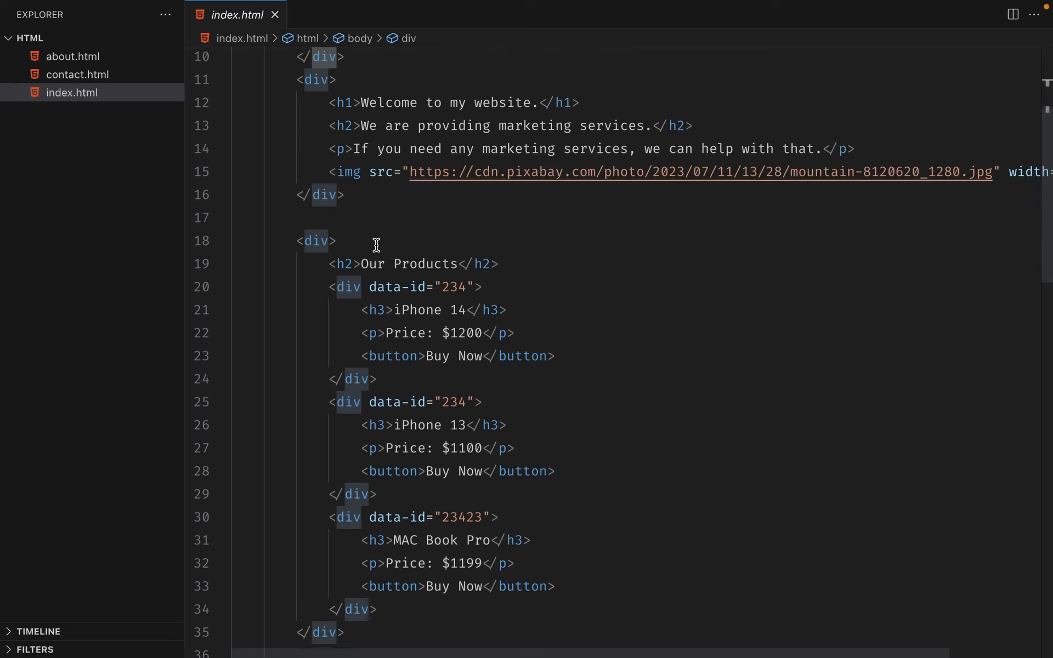
scroll(376, 245, "up", 3)
left_click(343, 258)
double_click(344, 258)
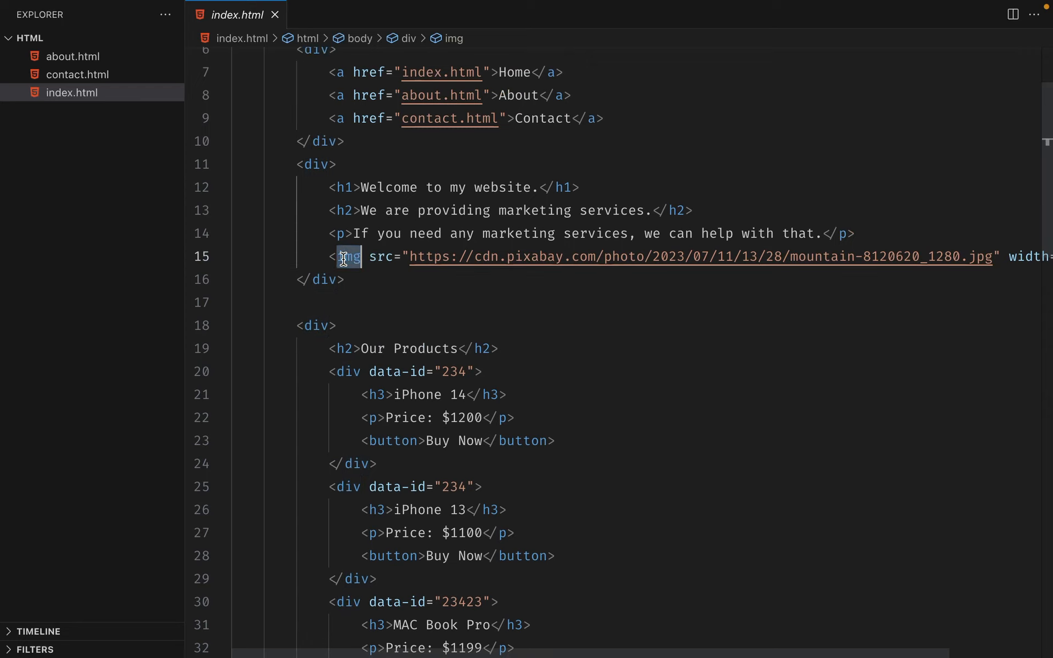
scroll(329, 259, "right", 3)
left_click_drag(286, 250, 919, 250)
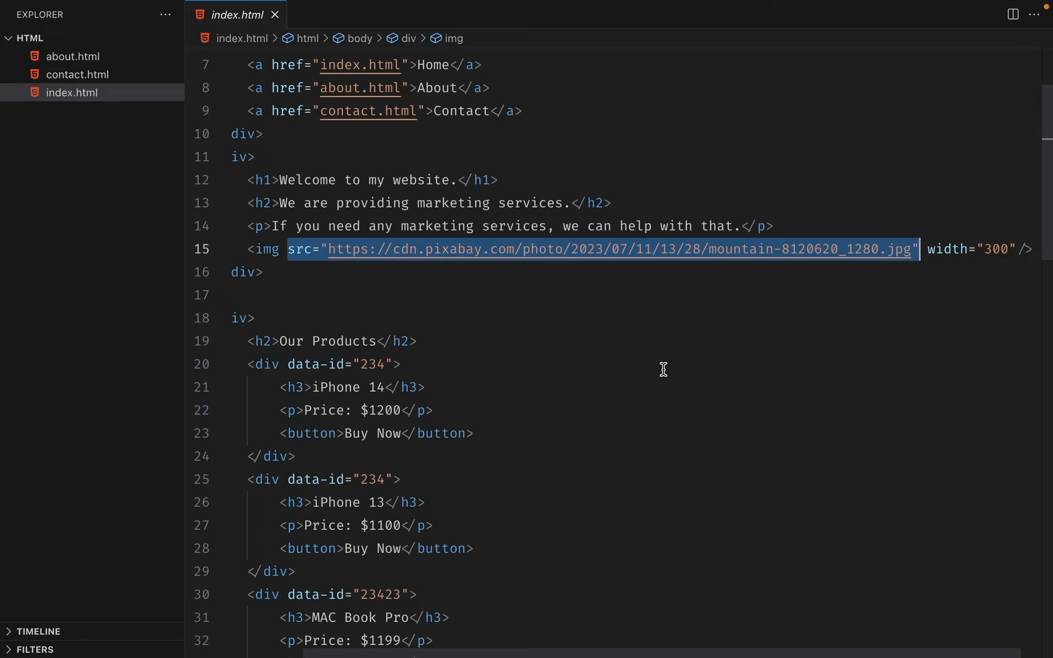
Trace the nesting from body through its divs to the img source URL, and switch to the rendered page in Chrome
scroll(663, 370, "down", 15)
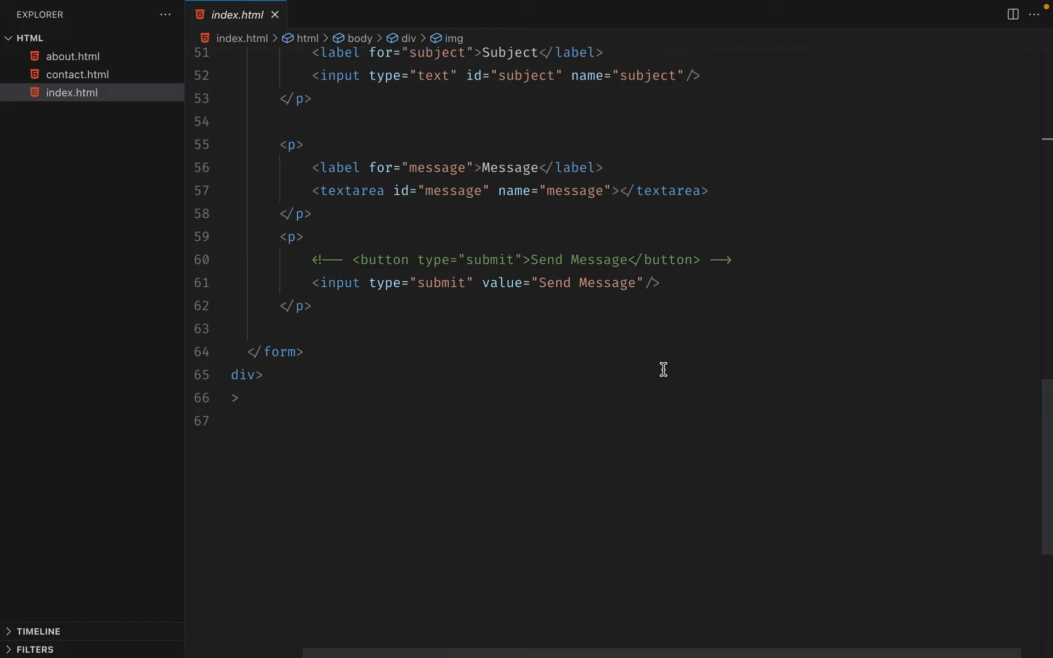
scroll(663, 369, "up", 17)
scroll(663, 369, "left", 3)
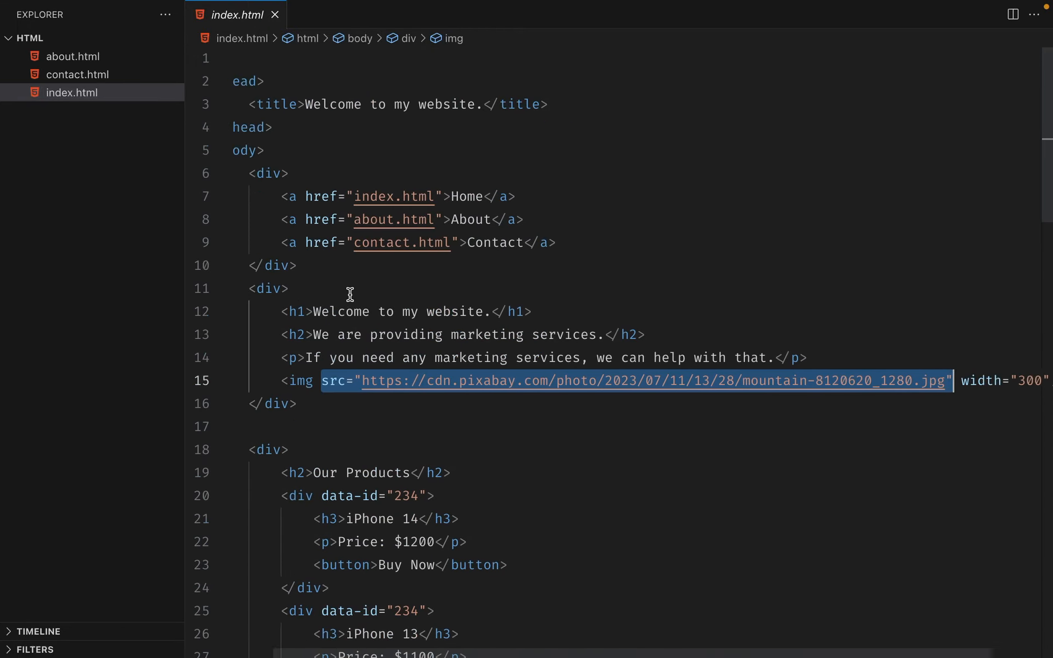
left_click(282, 149)
left_click(312, 173)
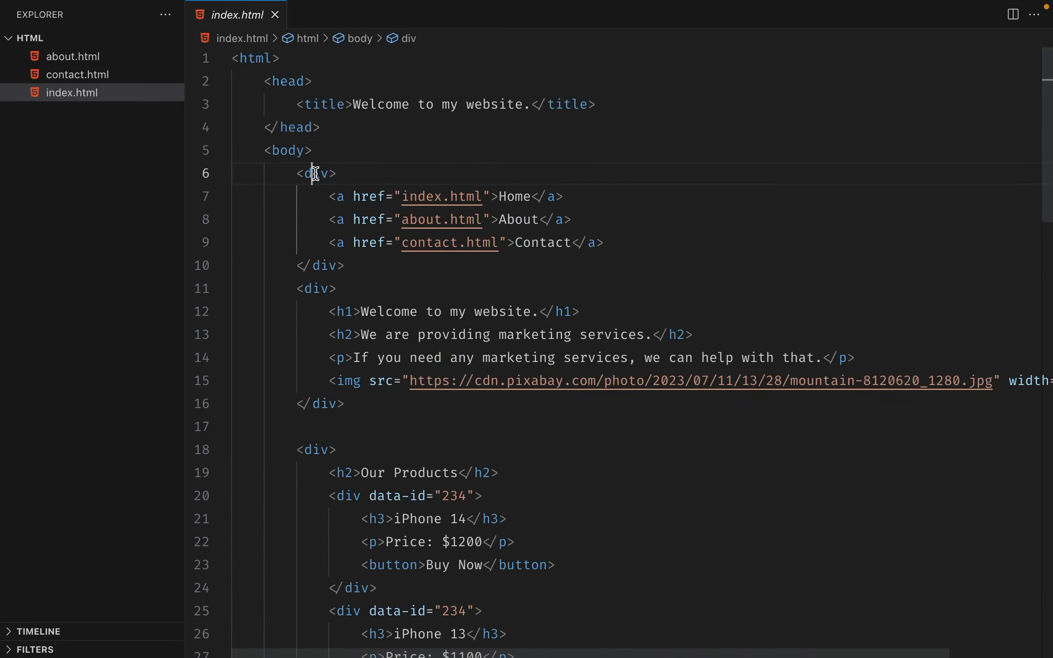
left_click(318, 289)
left_click_drag(369, 381, 548, 382)
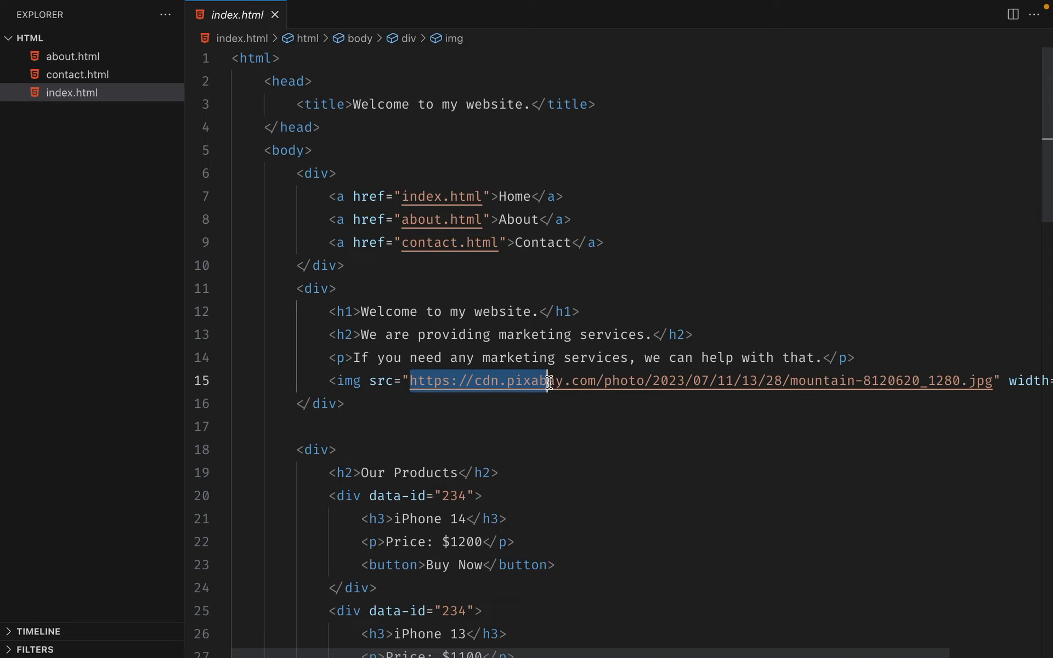
key("ctrl+Right")
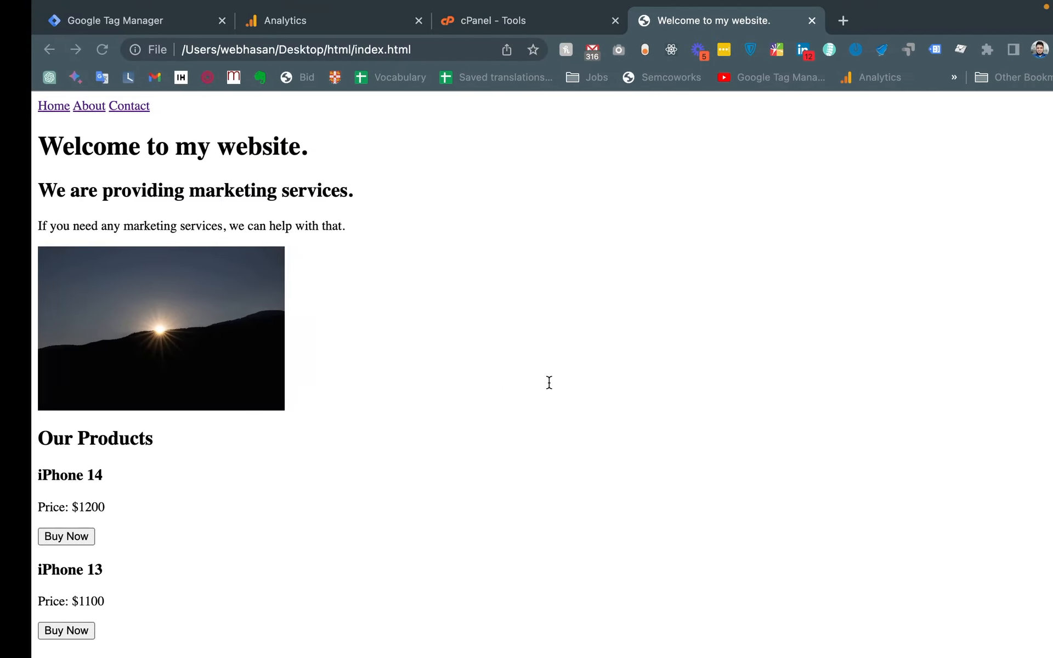
Highlight the local index.html path, switch to cPanel, and open the academy.leomeasure.com folder in its File Manager
left_click_drag(152, 52, 419, 62)
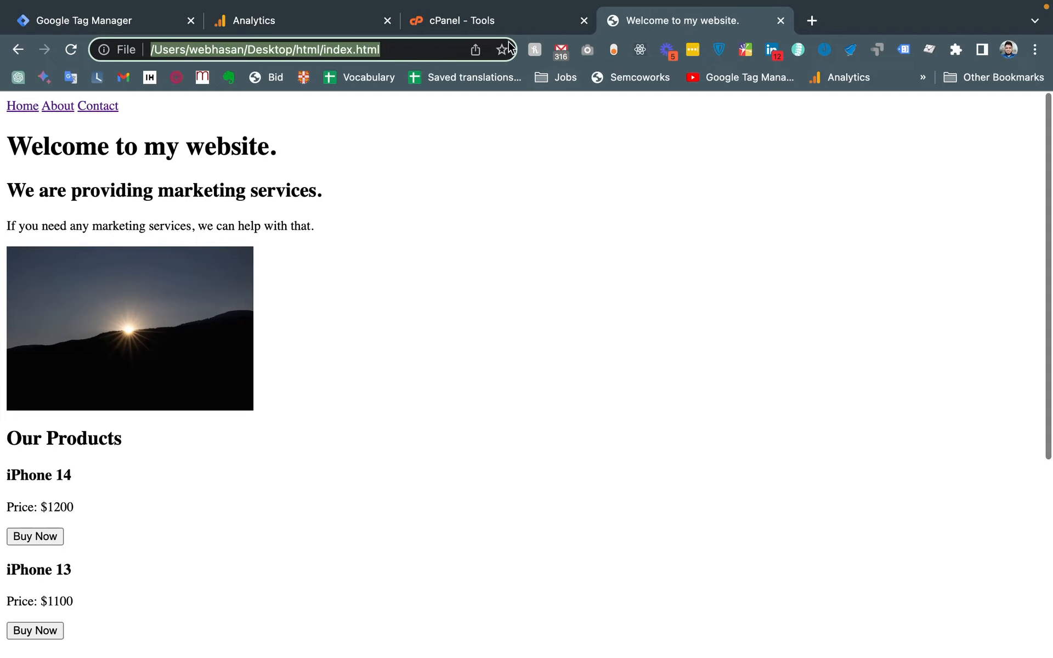
left_click(492, 22)
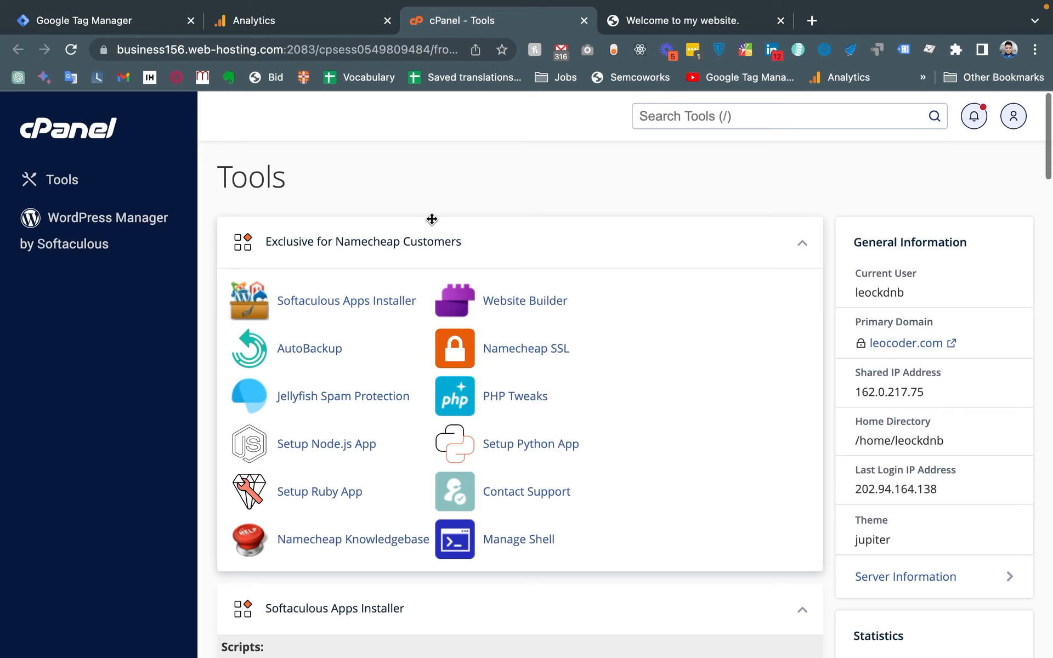
scroll(432, 219, "down", 3)
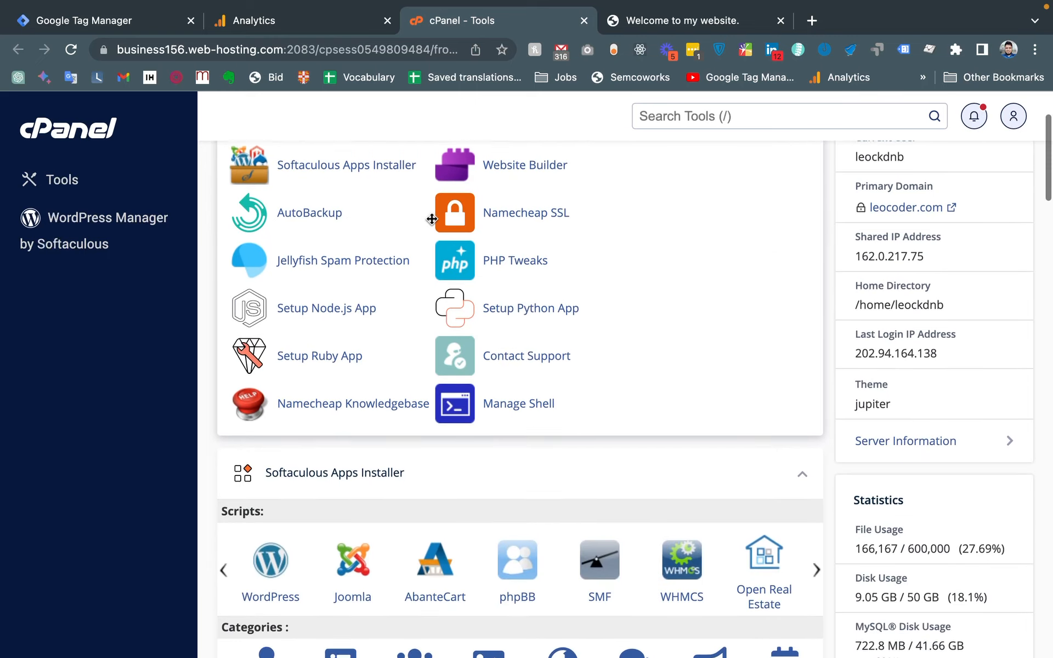
scroll(439, 208, "down", 3)
scroll(433, 225, "up", 5)
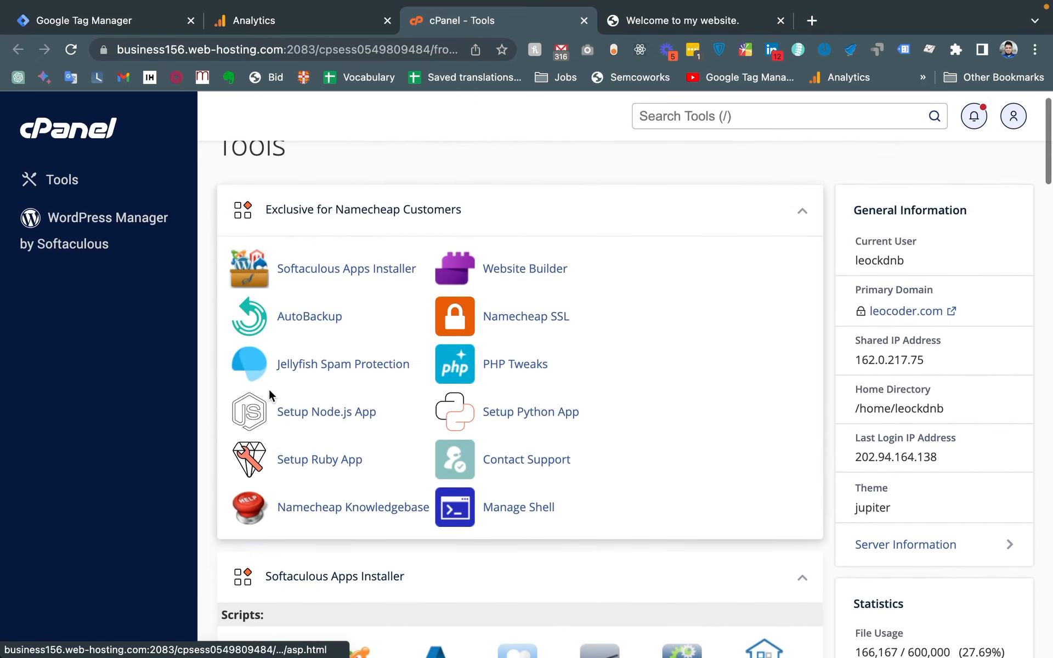
scroll(269, 390, "down", 10)
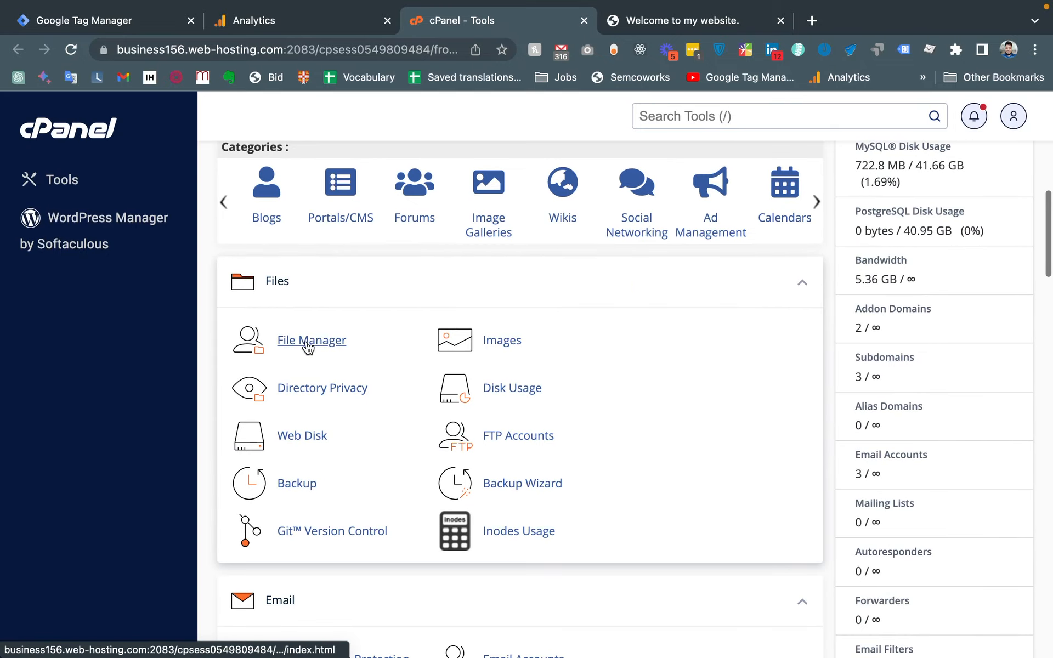
left_click(308, 348)
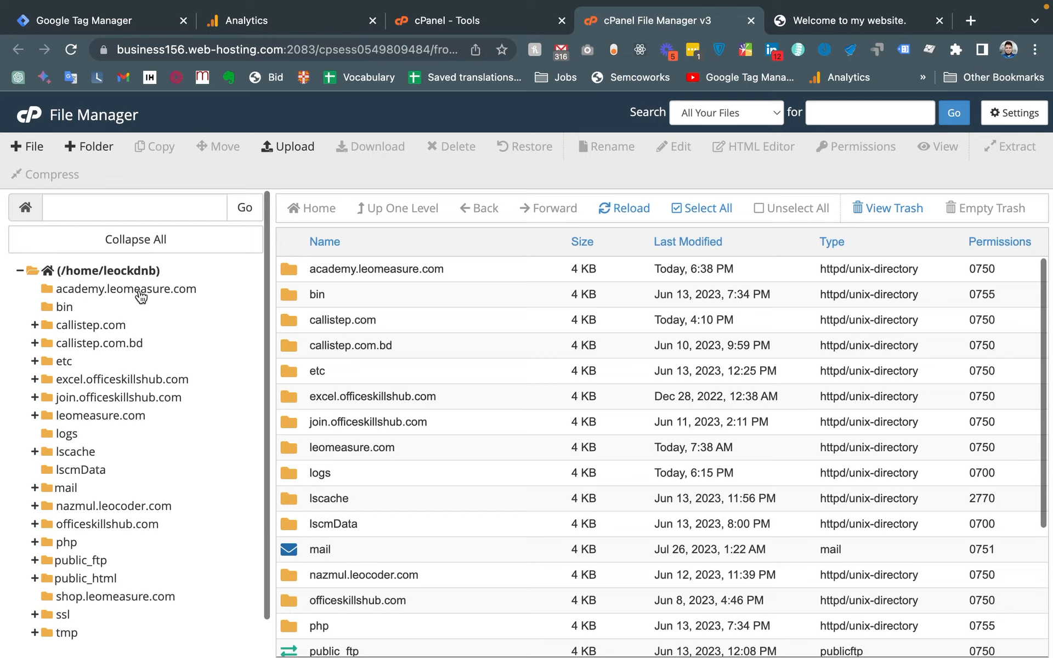
left_click(104, 293)
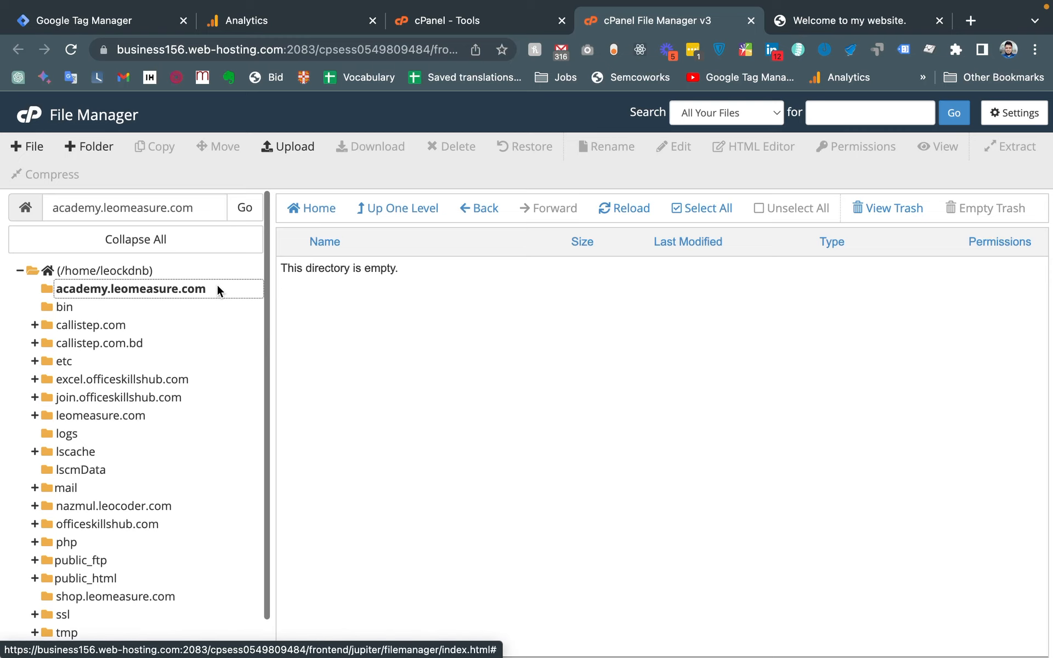
Load academy.leomeasure.com in a new browser tab
left_click(817, 22)
left_click(971, 21)
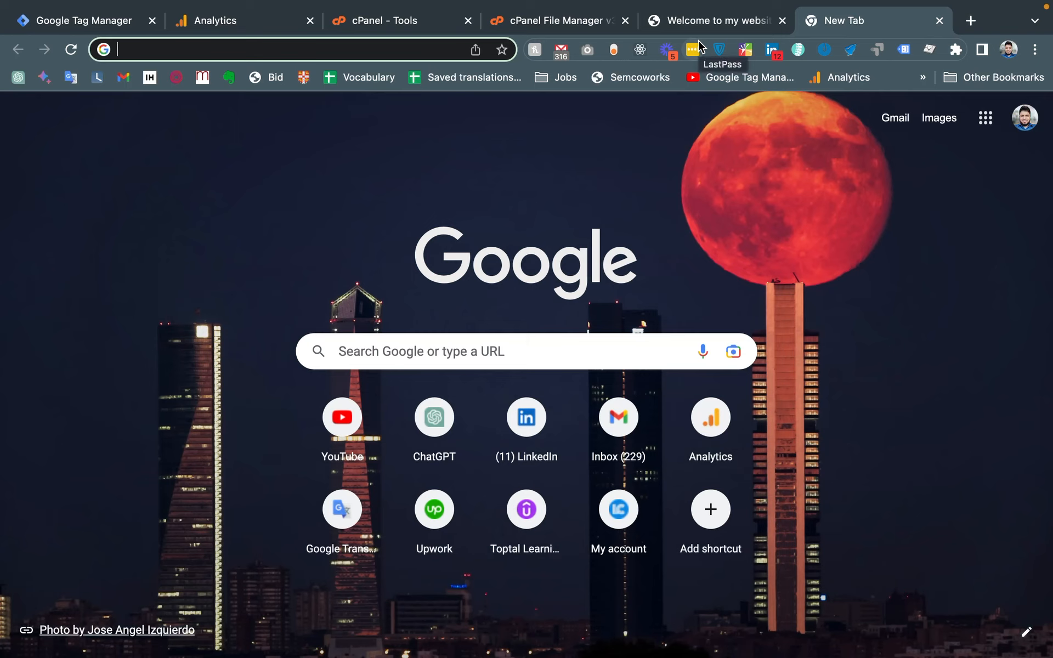
type("aca")
key("Return")
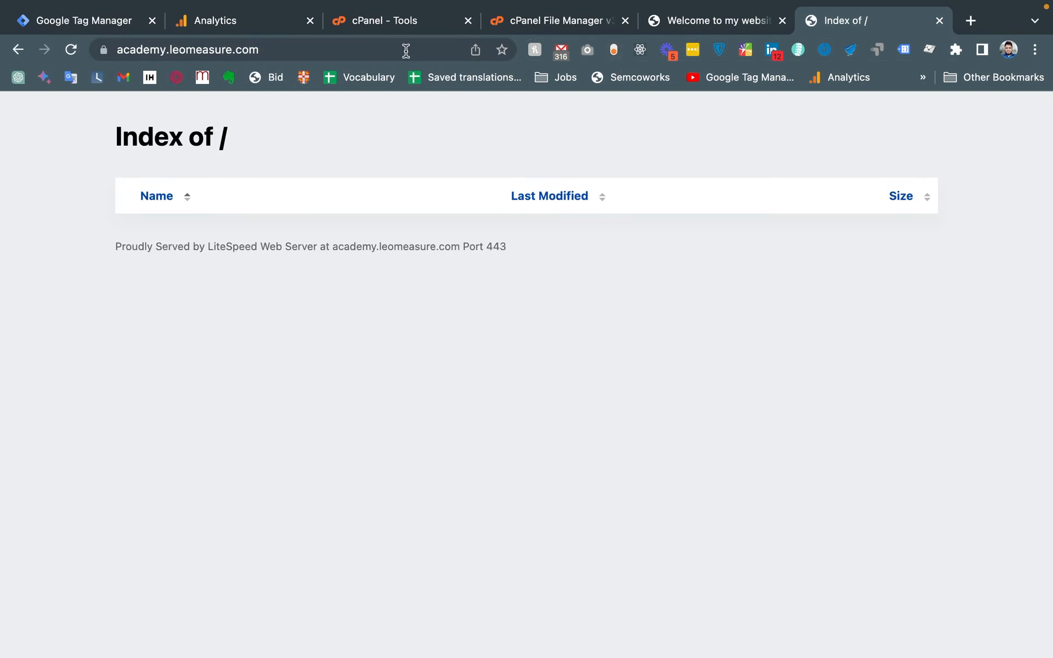
Return to File Manager and open the file upload page for the academy.leomeasure.com folder
left_click(569, 11)
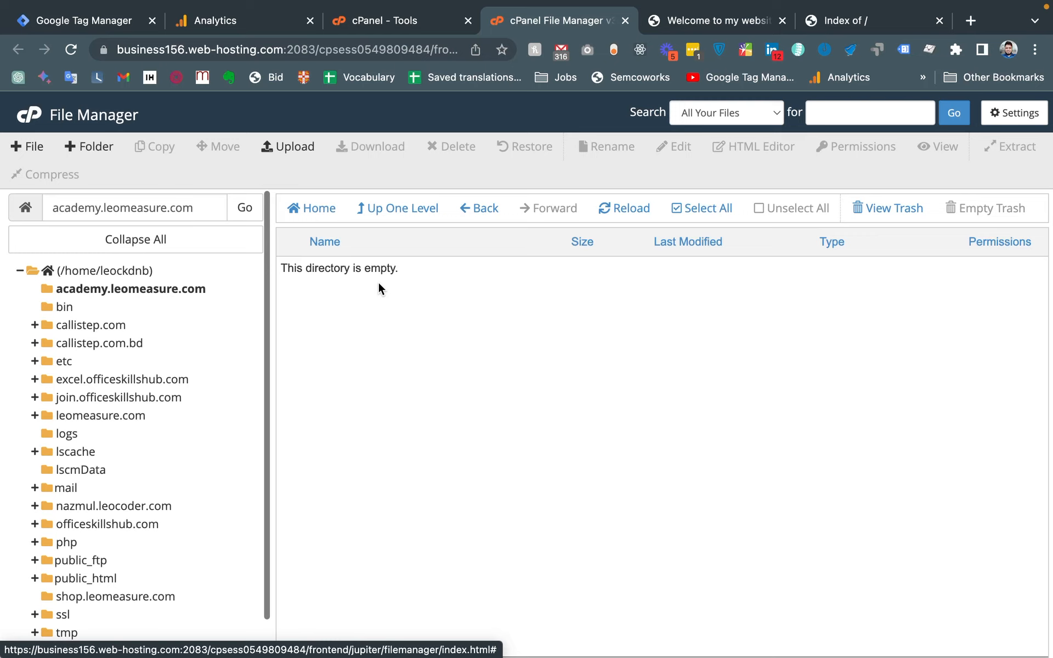
left_click(276, 146)
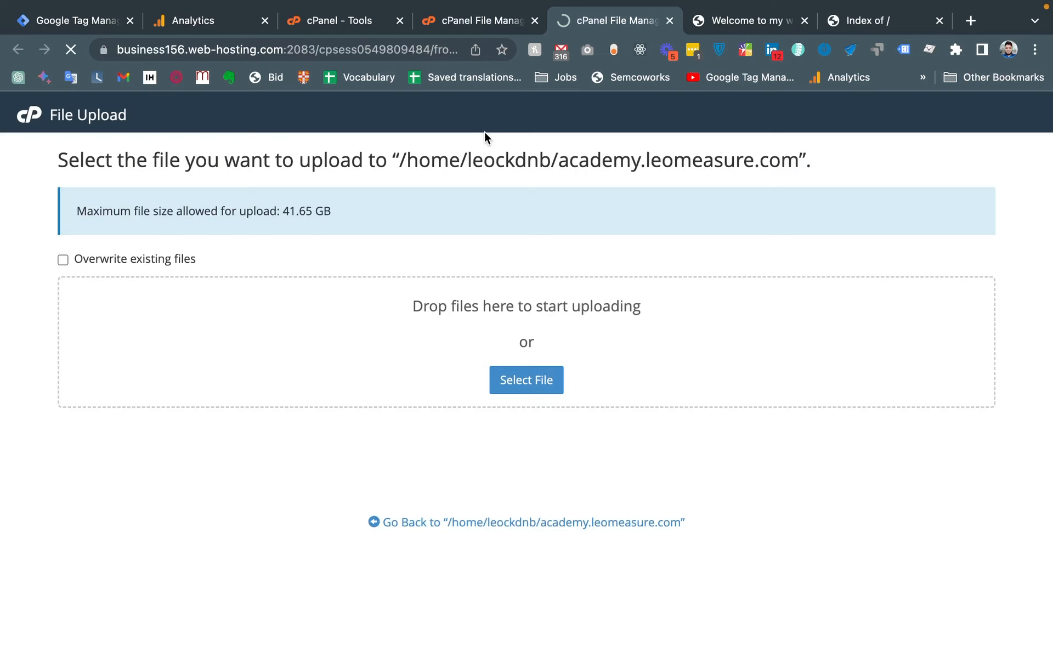
left_click(506, 379)
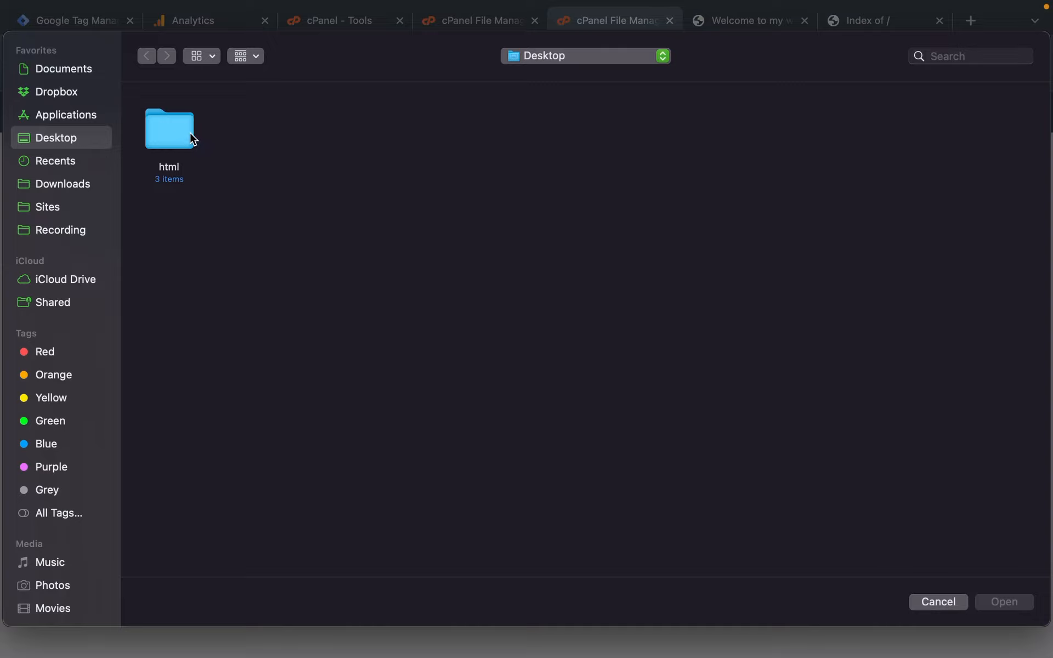
left_click(174, 122)
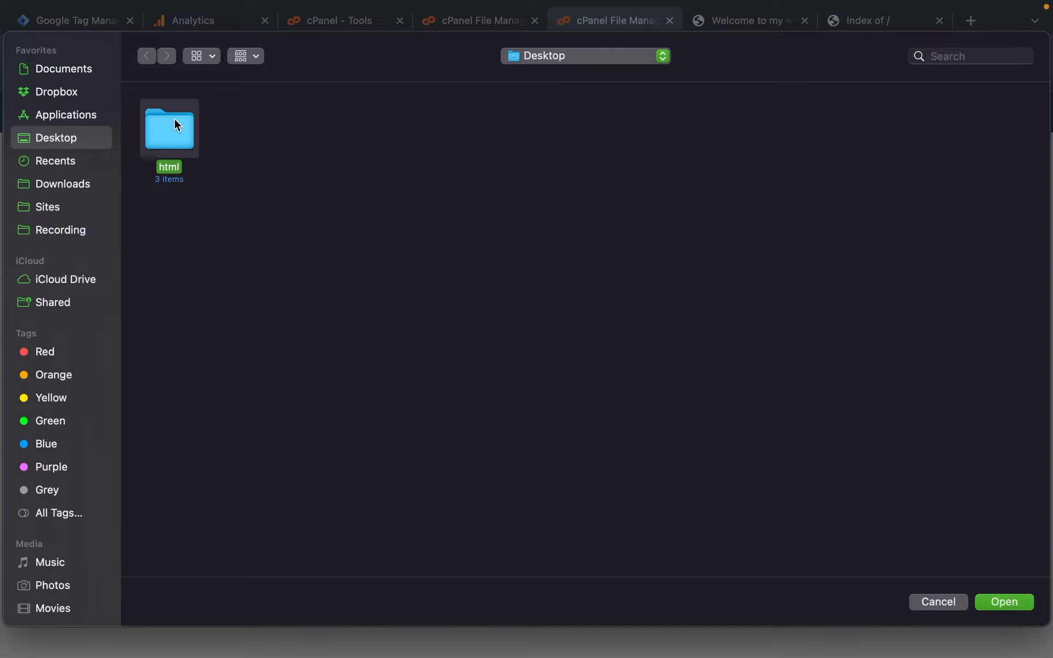
double_click(175, 124)
left_click_drag(409, 163, 166, 134)
left_click(167, 134)
left_click_drag(423, 198, 155, 108)
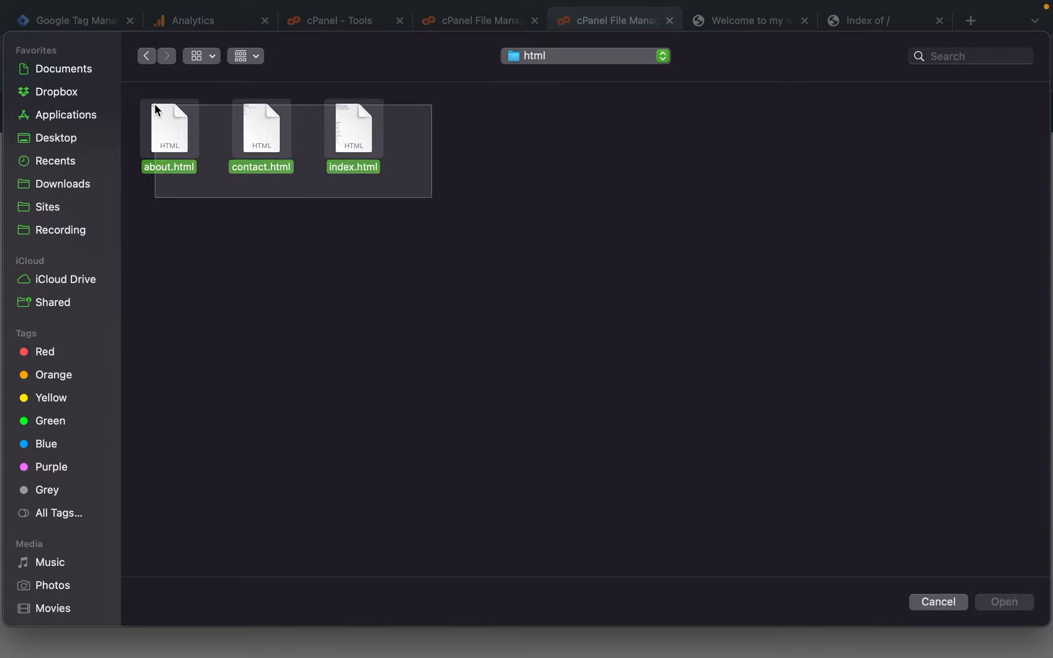
left_click(155, 108)
left_click(936, 602)
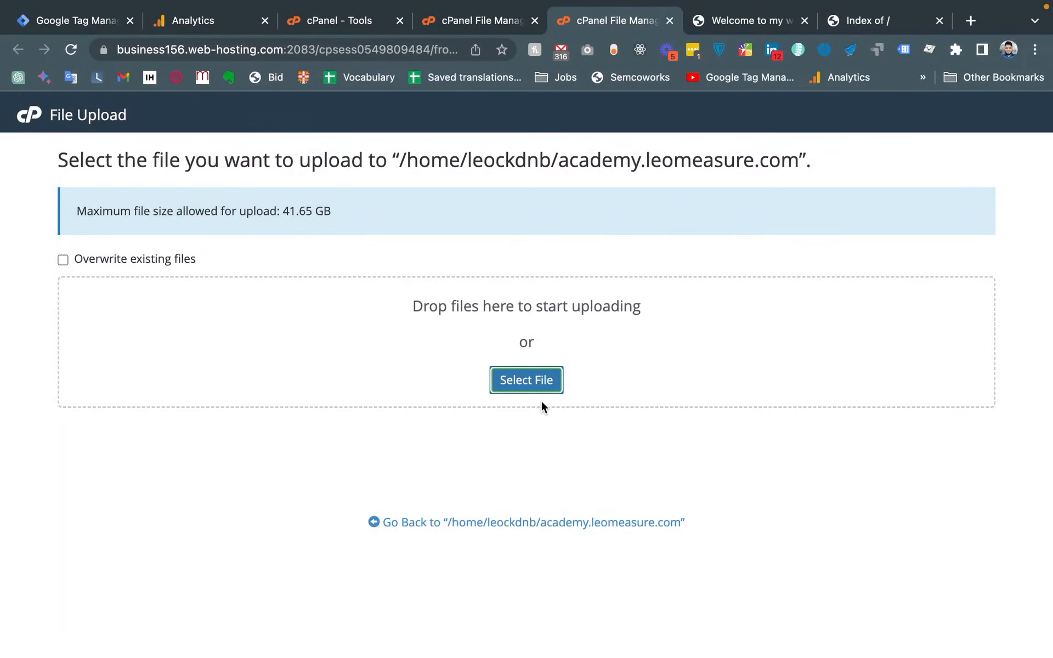
Upload index.html from the Desktop's html folder to the academy.leomeasure.com directory
left_click(515, 380)
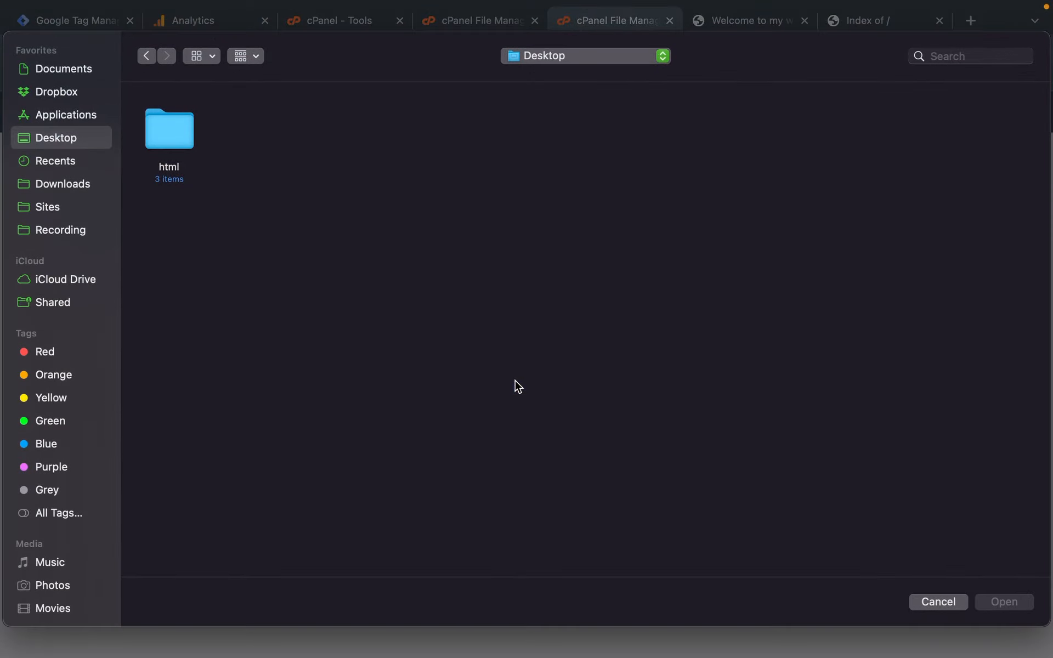
double_click(171, 140)
left_click(168, 131)
left_click(350, 134)
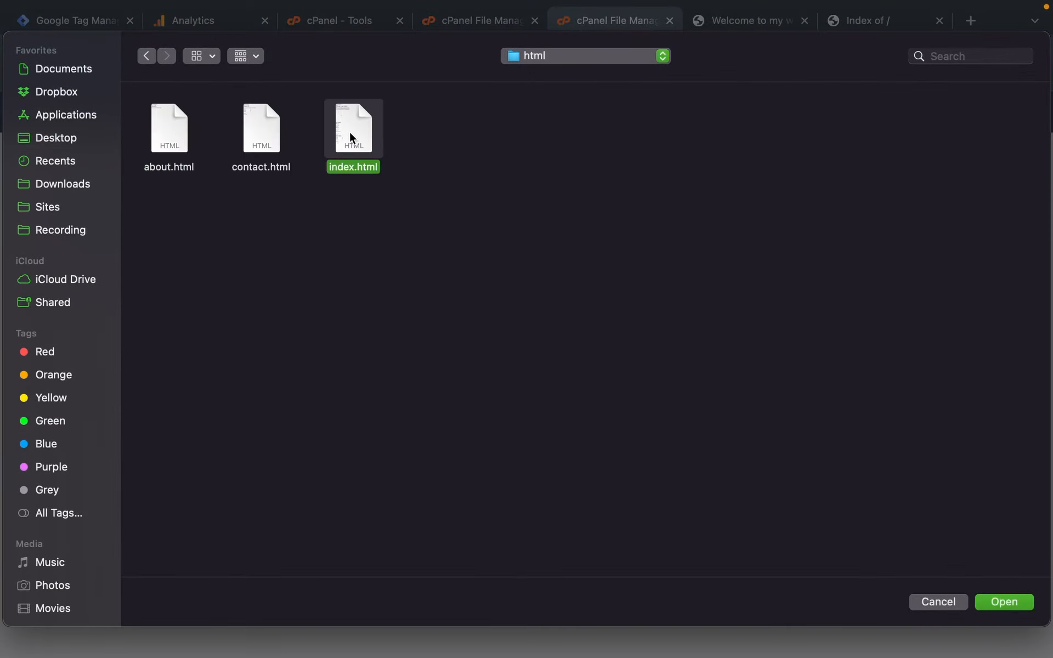
left_click(1001, 602)
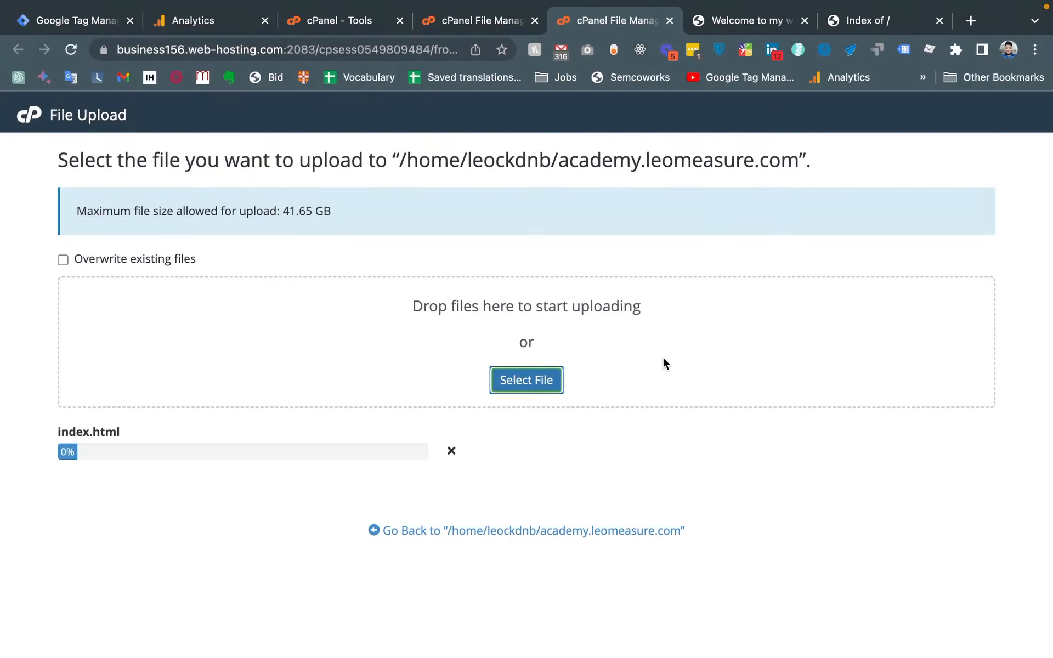
Upload contact.html and about.html from the html folder to the same academy.leomeasure.com directory
left_click(530, 380)
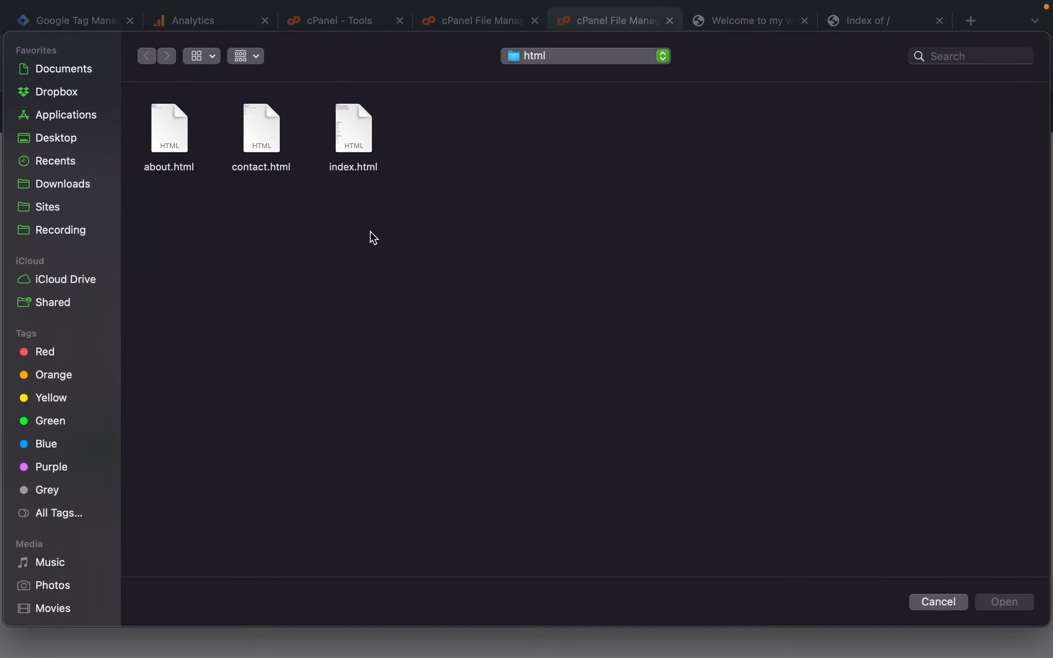
left_click(259, 141)
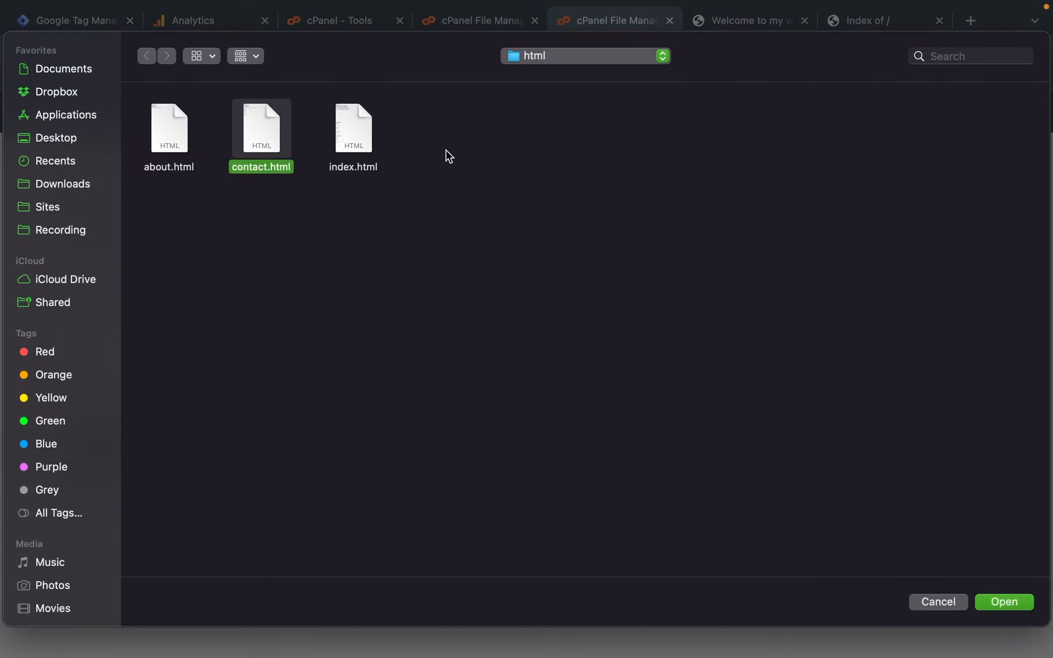
left_click(999, 602)
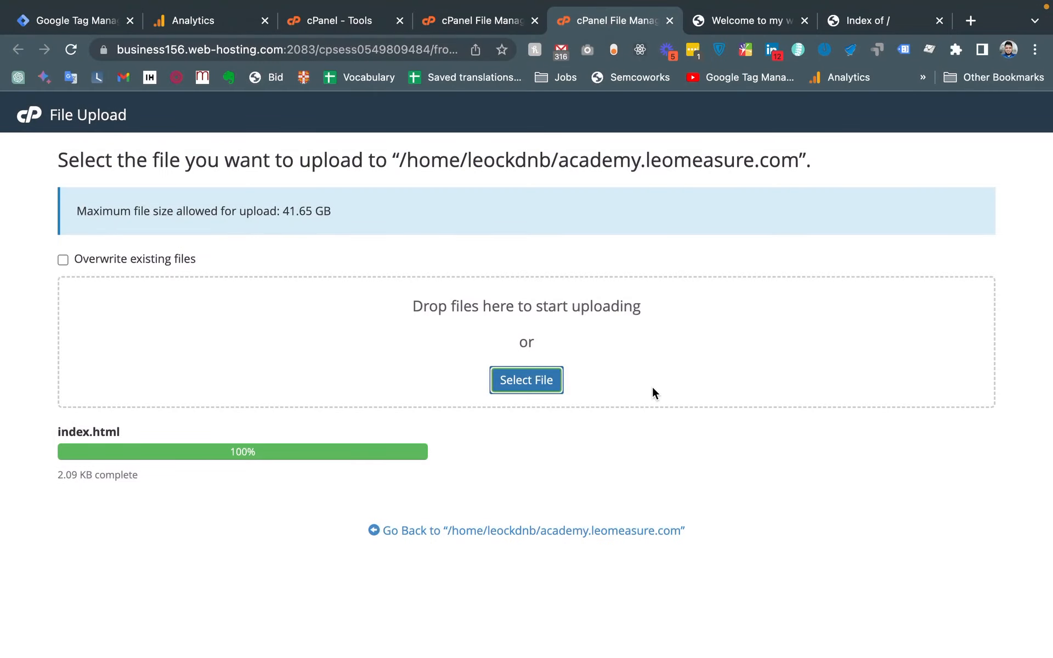
left_click(522, 384)
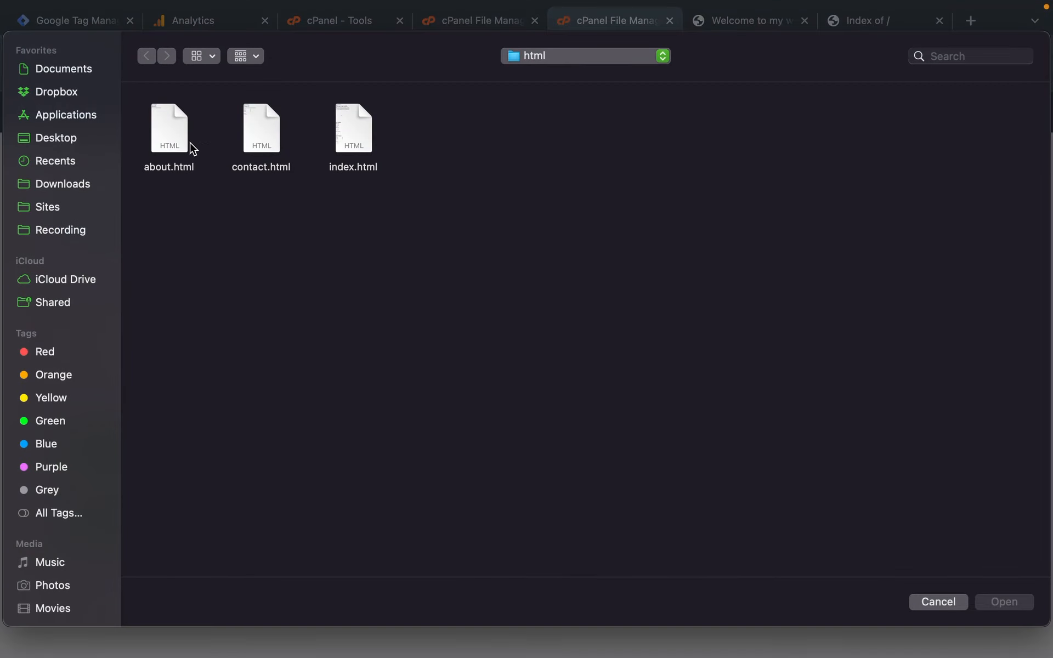
left_click(172, 133)
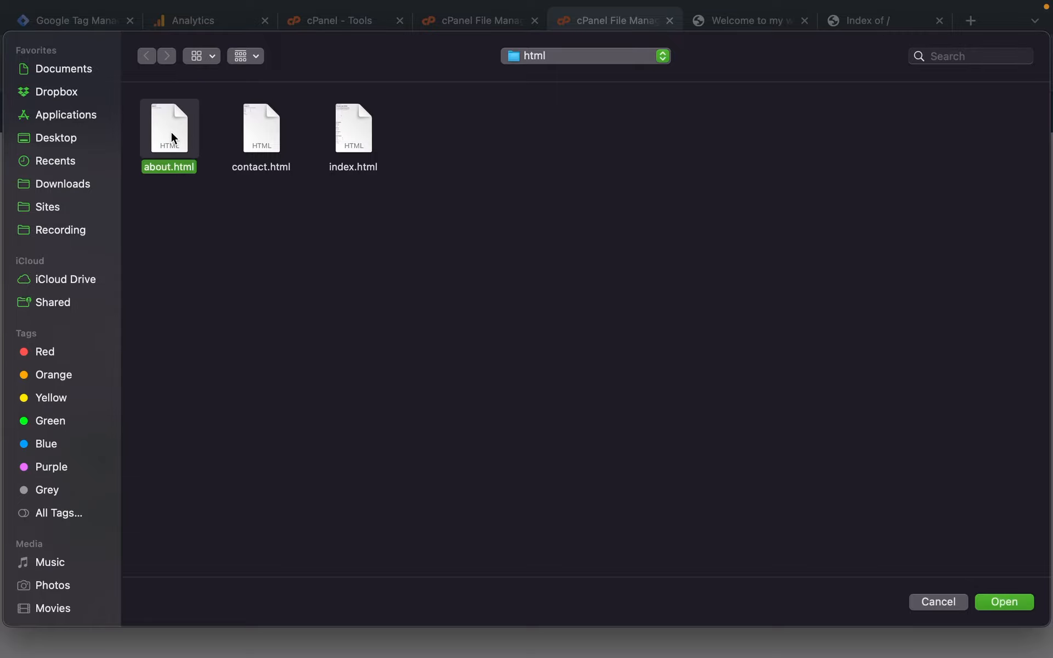
left_click(1007, 603)
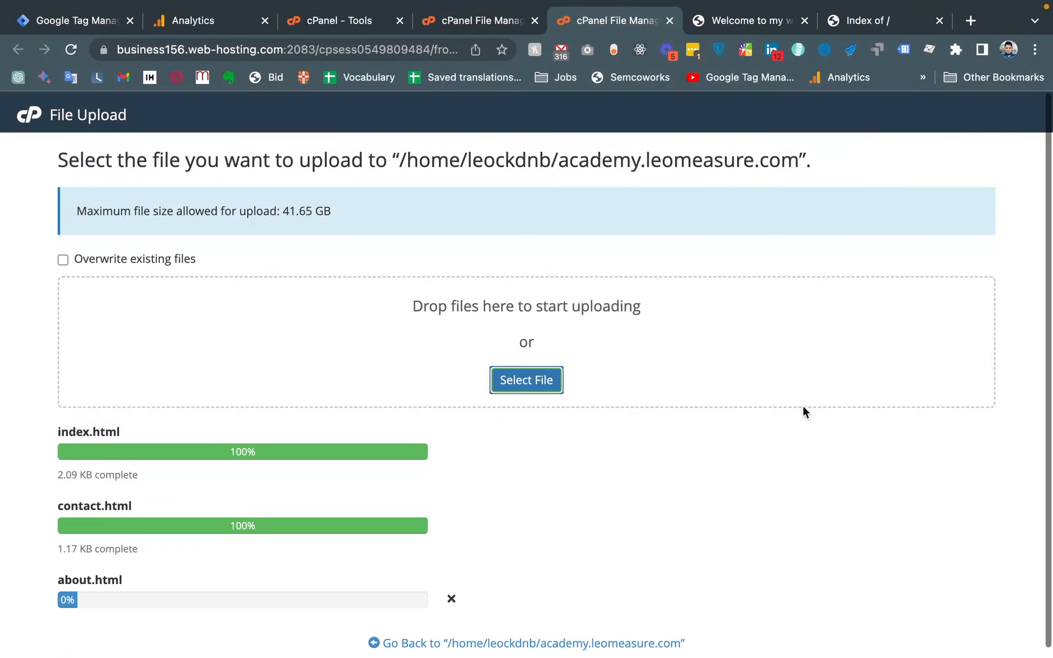
Refresh the upload page and reload the academy.leomeasure.com file listing in File Manager
key("super+r")
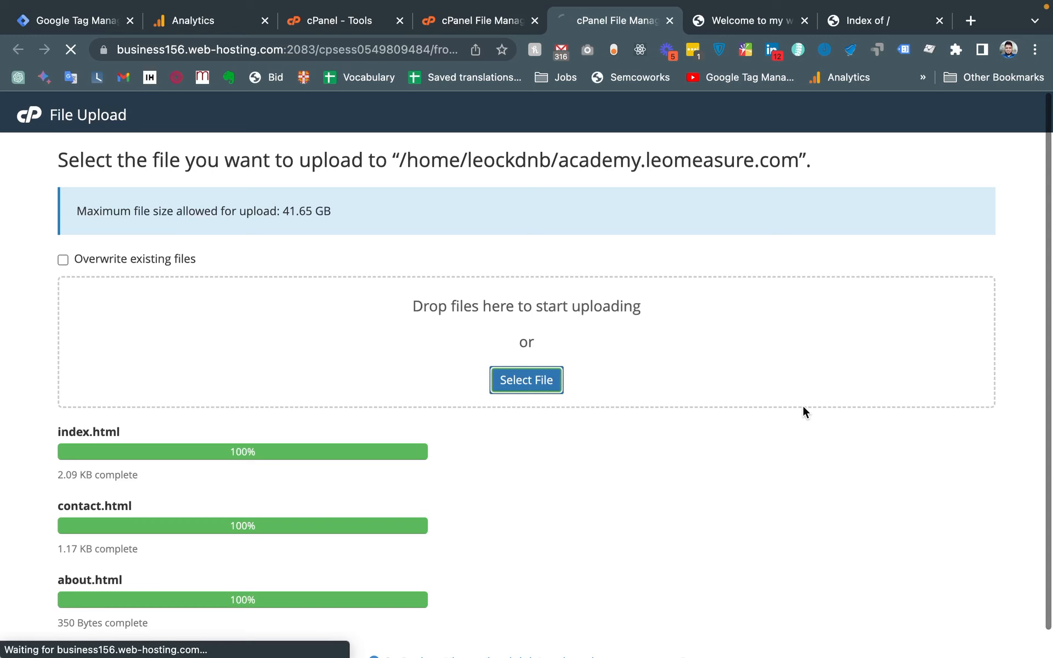
left_click(478, 22)
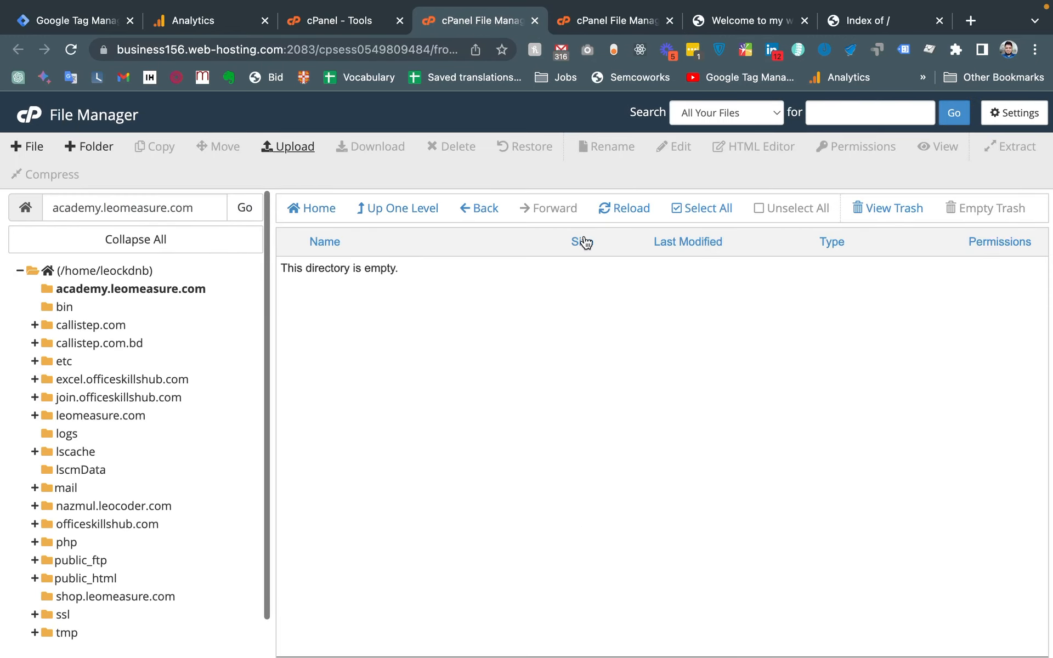
left_click(609, 214)
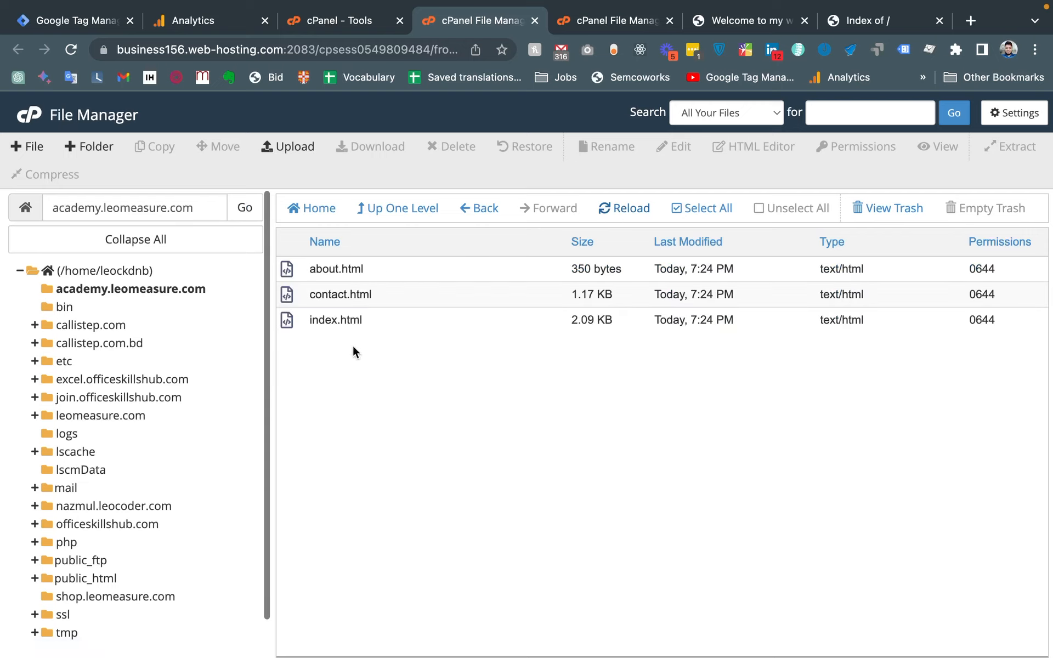
Place the academy.leomeasure.com browser tab before the local page's tab and reload the live site
left_click(860, 16)
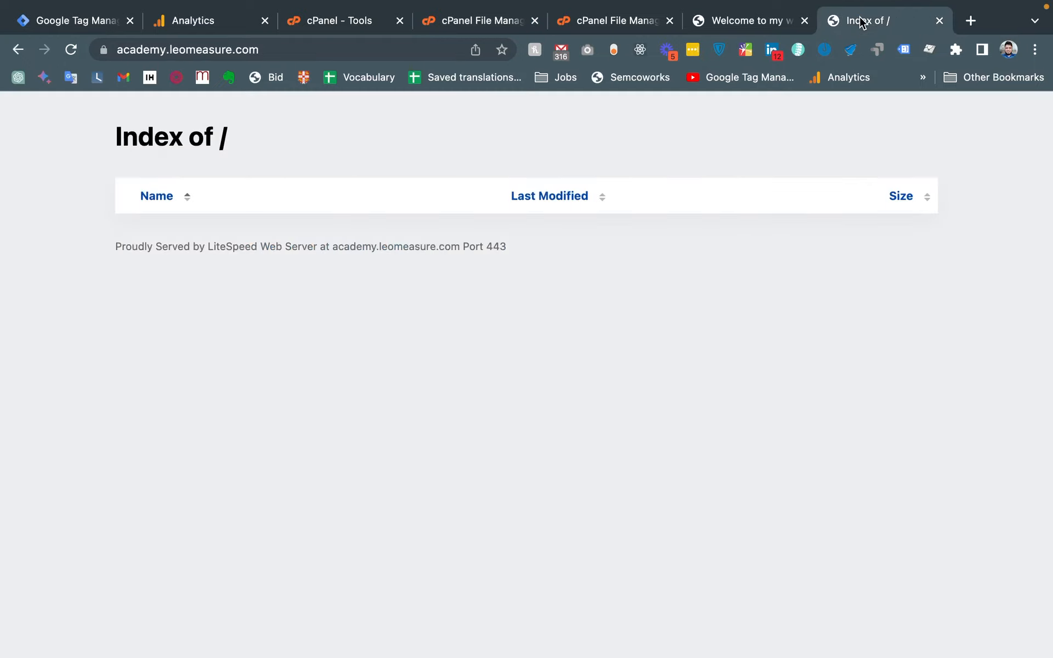
left_click_drag(865, 19, 689, 21)
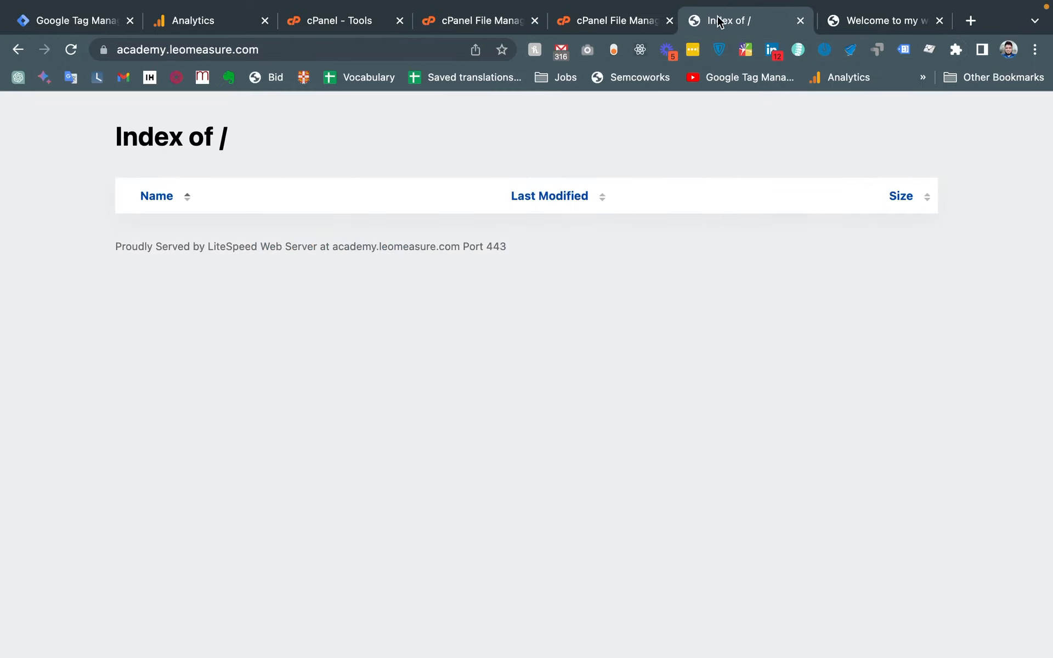
key("super+r")
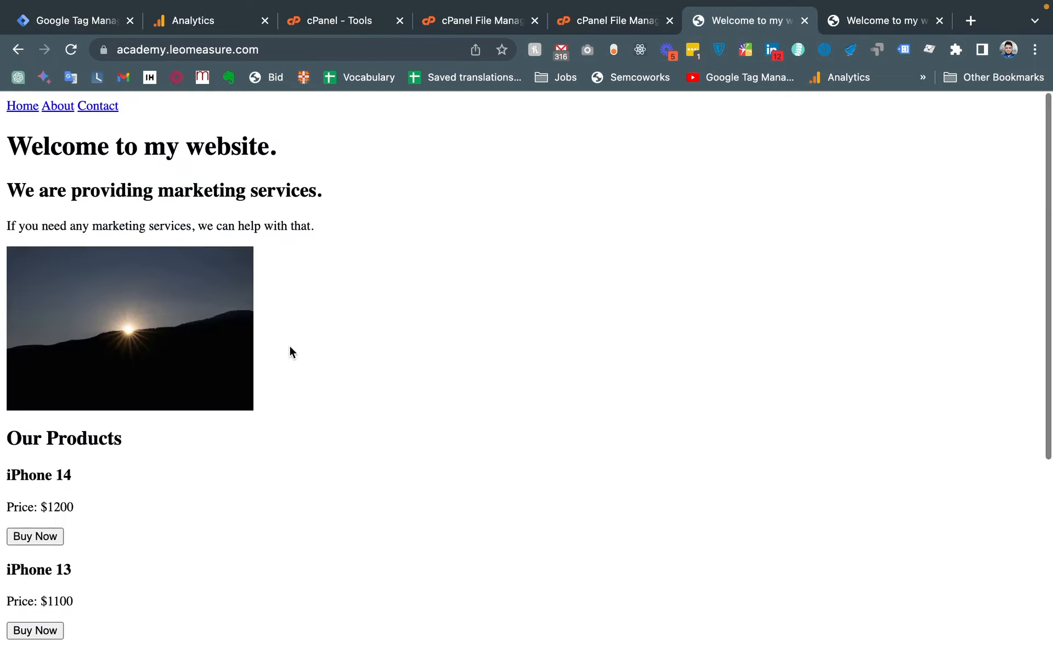
Examine the live home page's content from top to bottom and its full web address
scroll(221, 399, "down", 2)
scroll(220, 398, "up", 2)
scroll(221, 399, "down", 1)
left_click(145, 49)
left_click(157, 49)
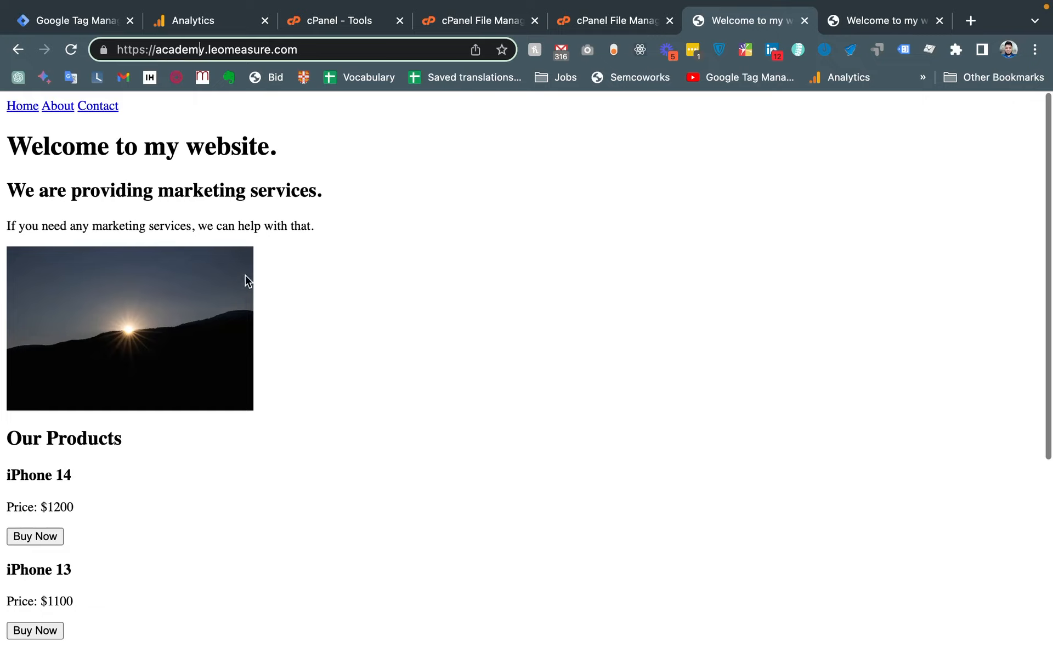
scroll(247, 289, "down", 6)
scroll(247, 283, "up", 6)
Check the live site's About, Contact and Home links, and look through the home page's products and Quick Contact form
left_click(56, 111)
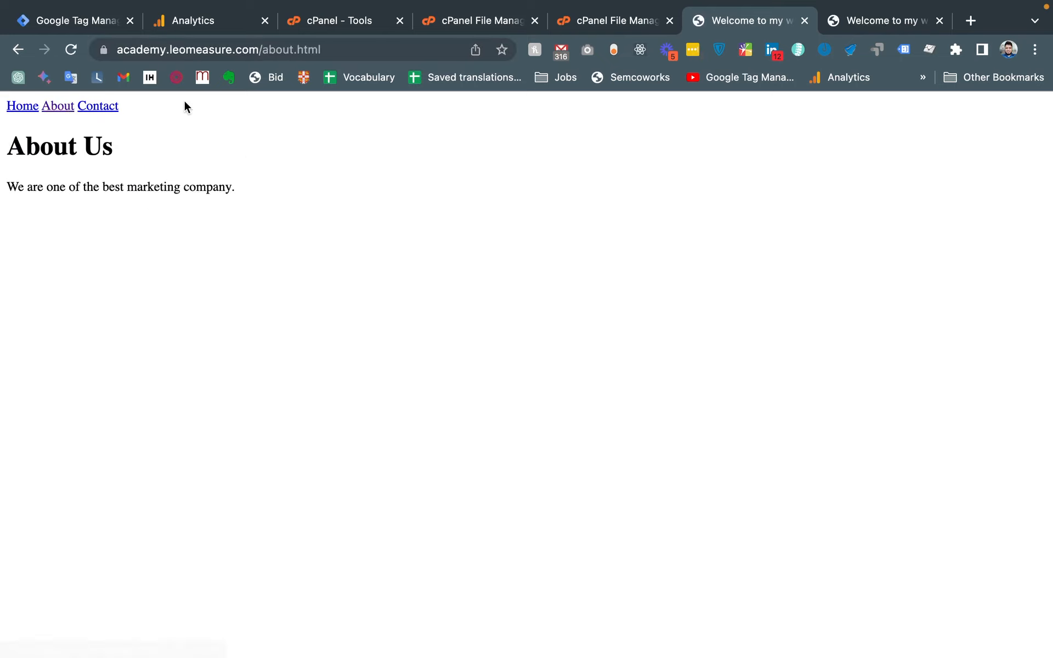
left_click(98, 110)
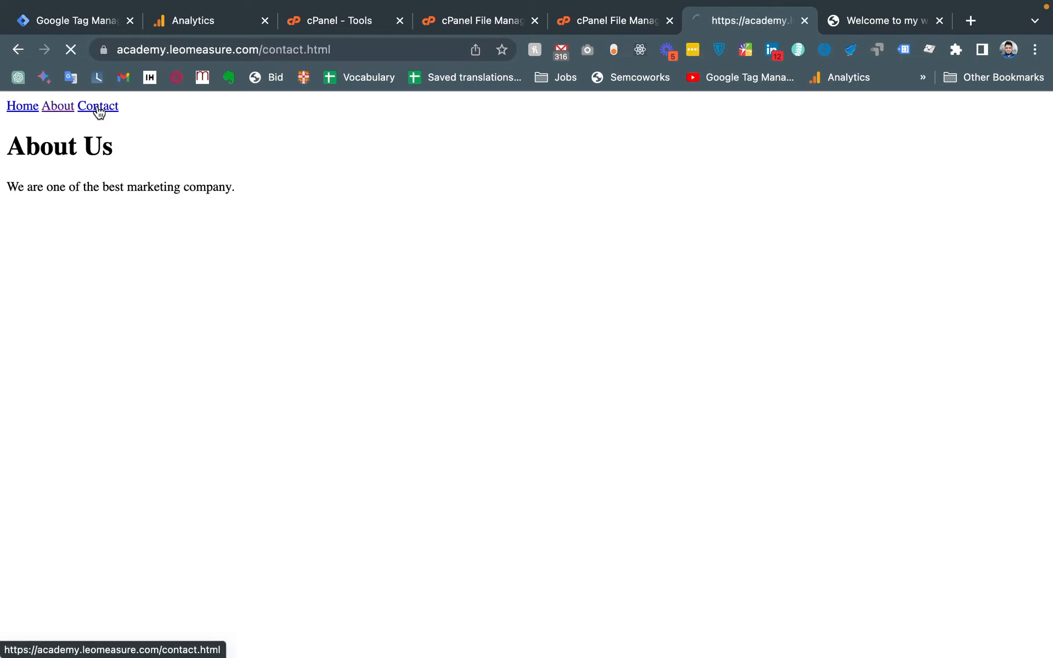
left_click(22, 109)
scroll(108, 393, "down", 2)
scroll(108, 393, "down", 4)
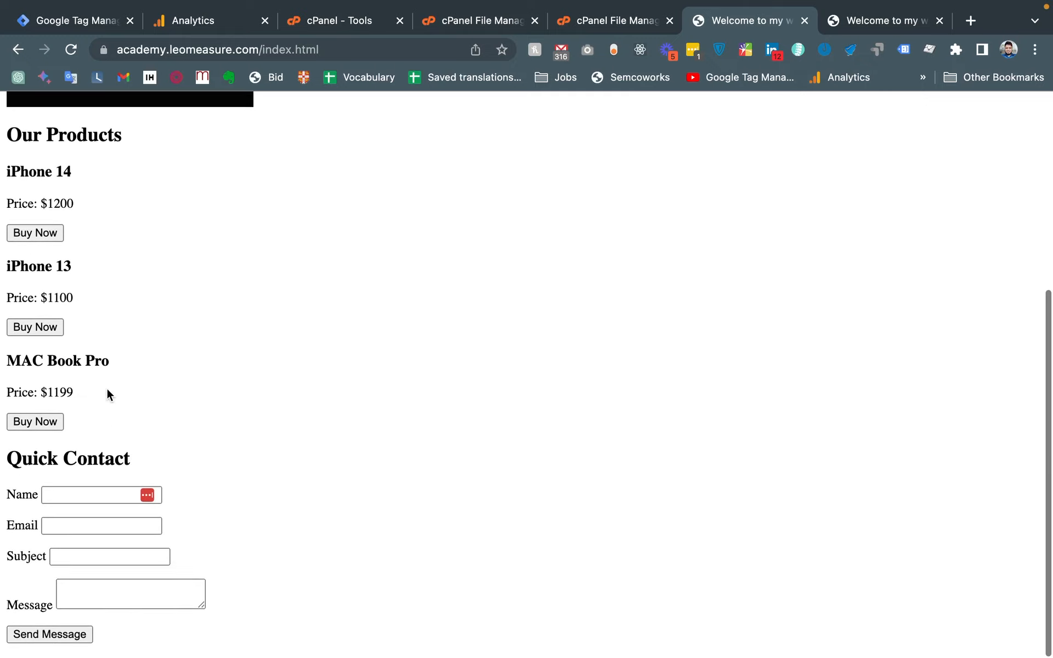
scroll(108, 393, "up", 6)
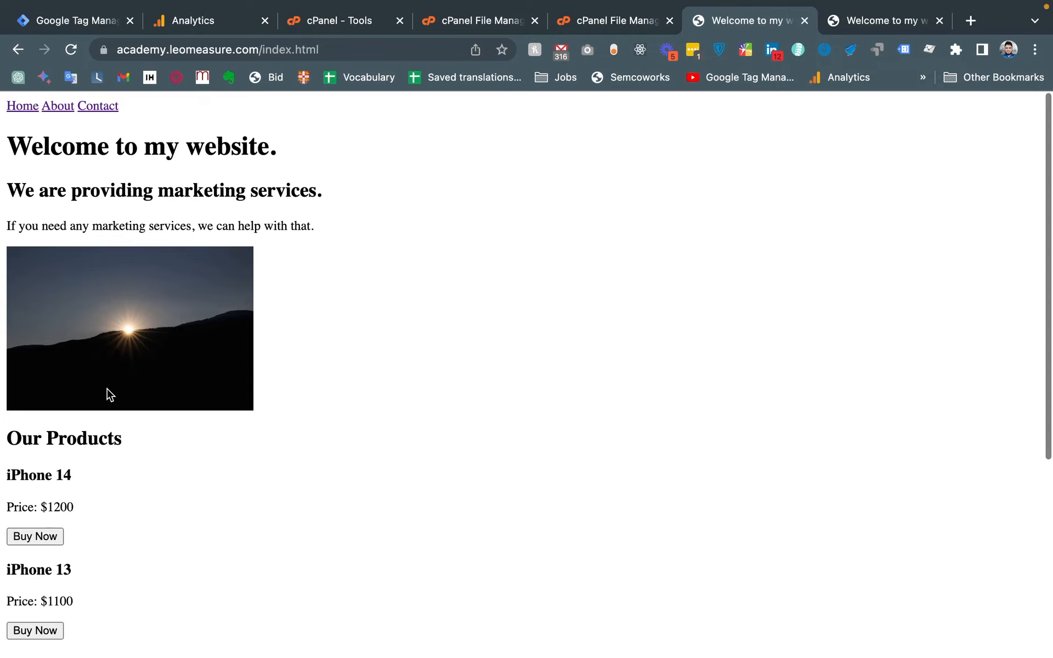
Review the live home page from top to bottom, highlighting the Quick Contact heading and the iPhone 14 product's name and price
scroll(108, 393, "down", 5)
scroll(108, 393, "up", 3)
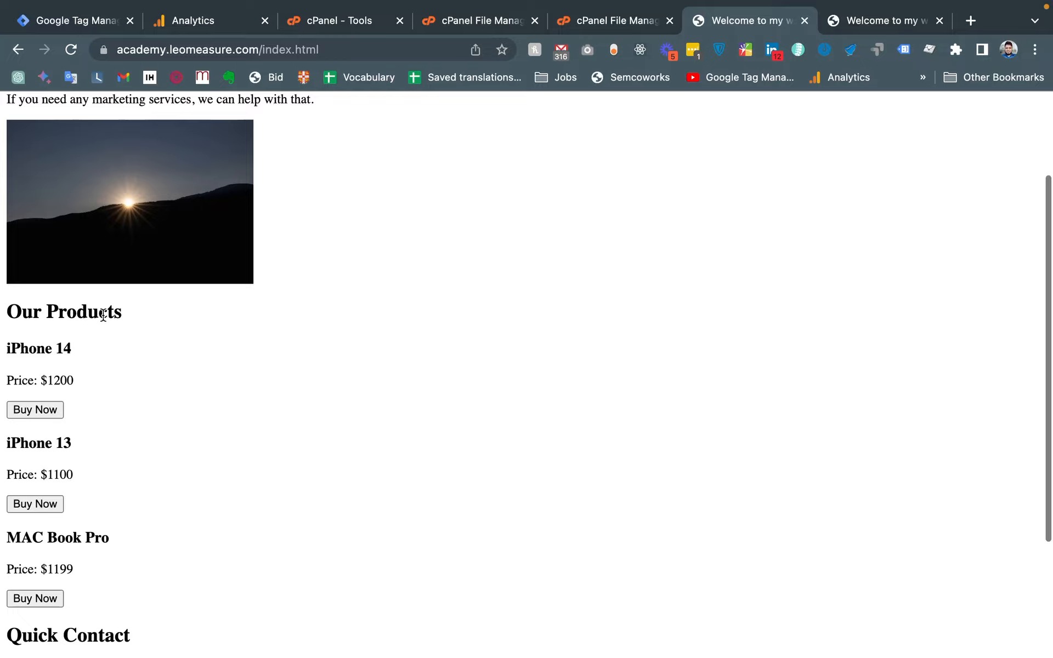
scroll(104, 315, "down", 3)
scroll(103, 318, "up", 6)
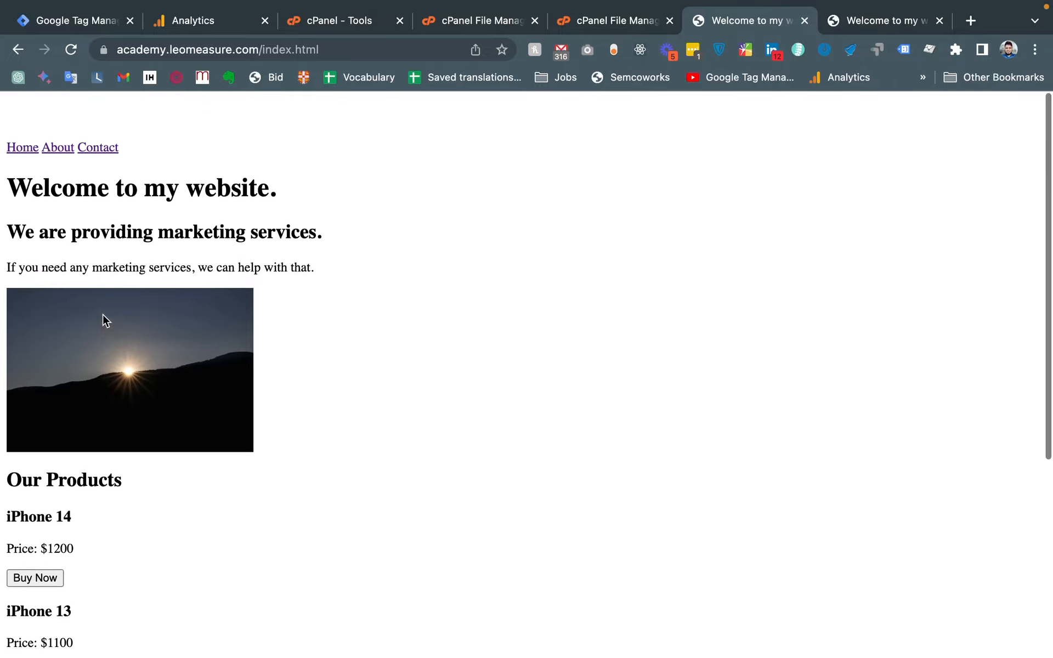
scroll(104, 320, "down", 6)
left_click_drag(9, 461, 137, 459)
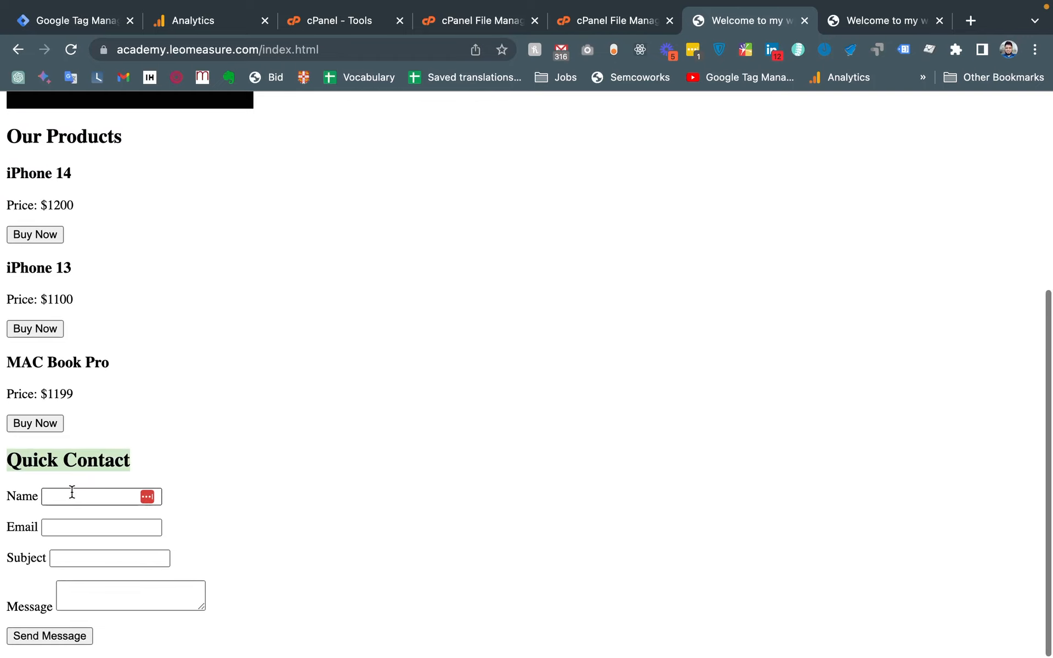
scroll(72, 492, "up", 5)
left_click_drag(7, 299, 77, 339)
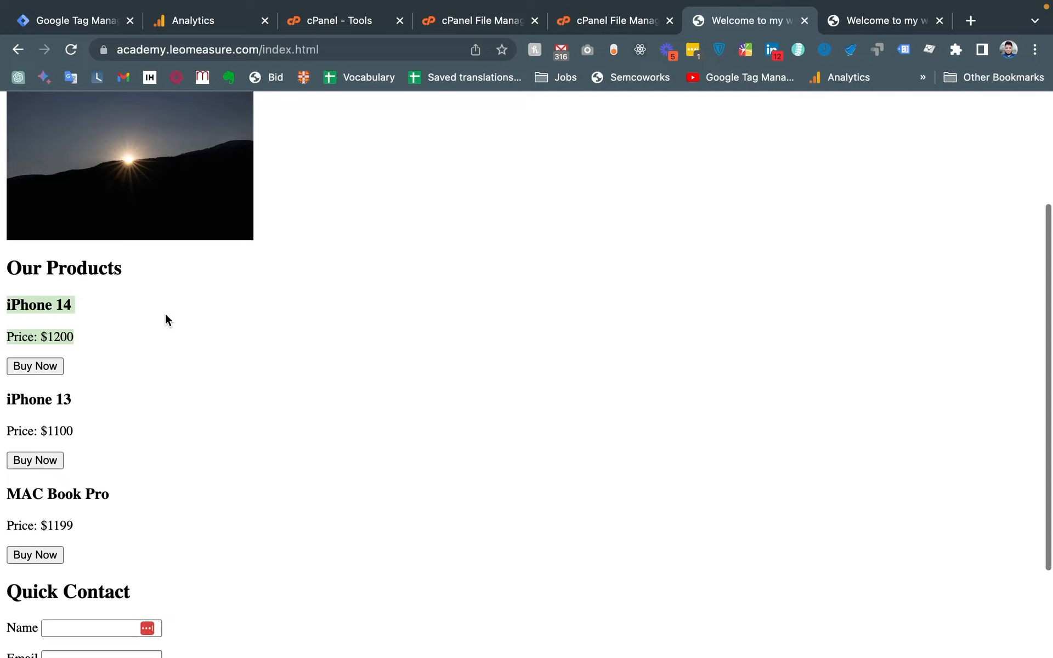
scroll(165, 314, "up", 3)
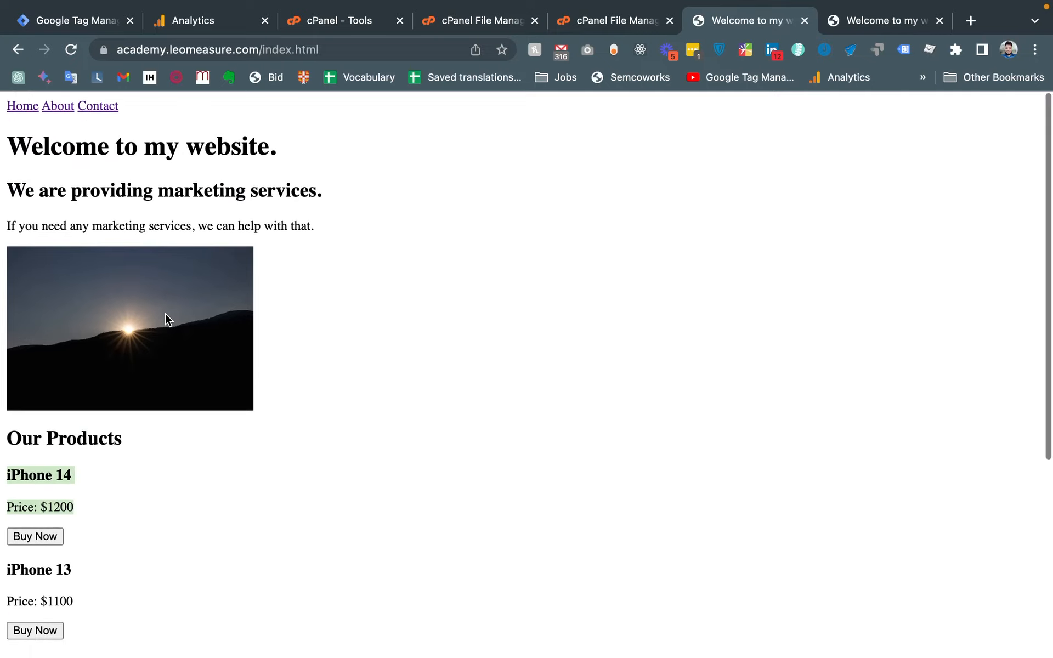
key("ctrl+Left")
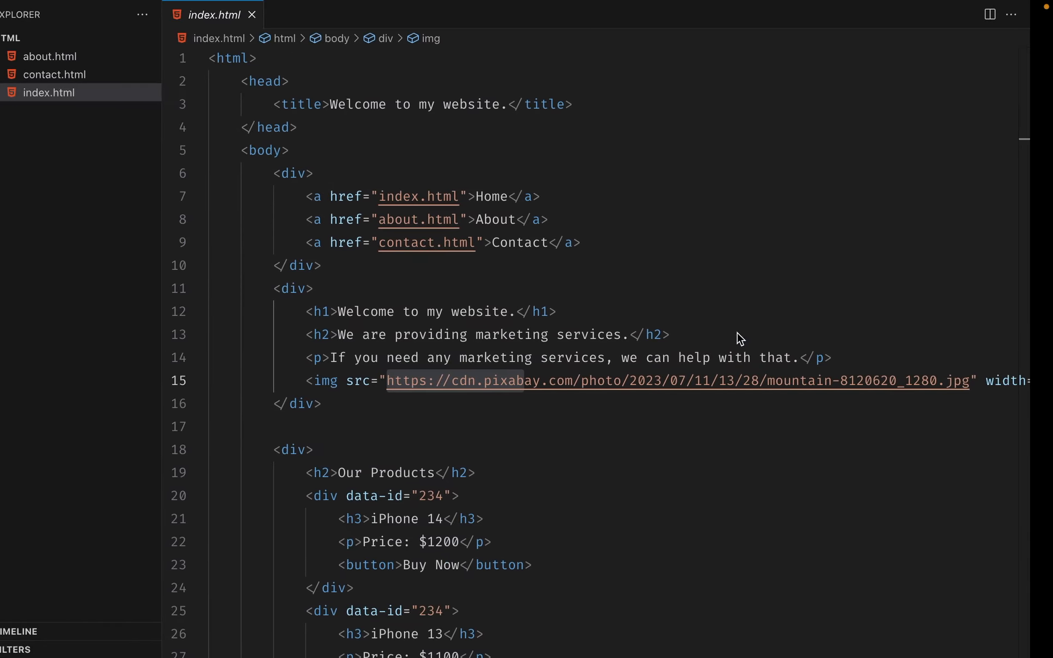
key("ctrl+Left")
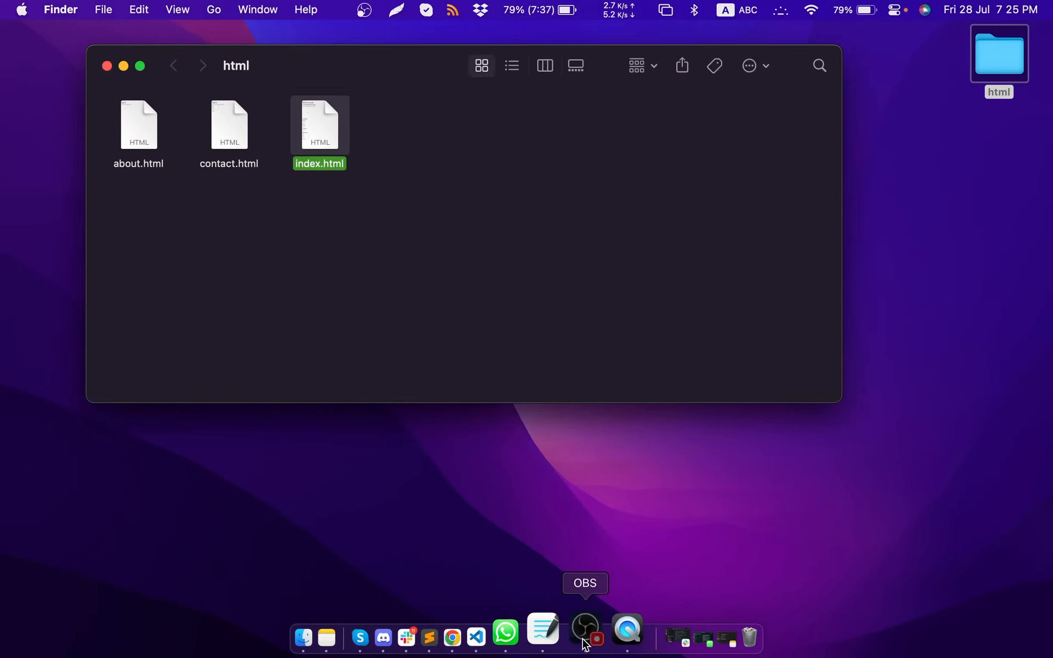